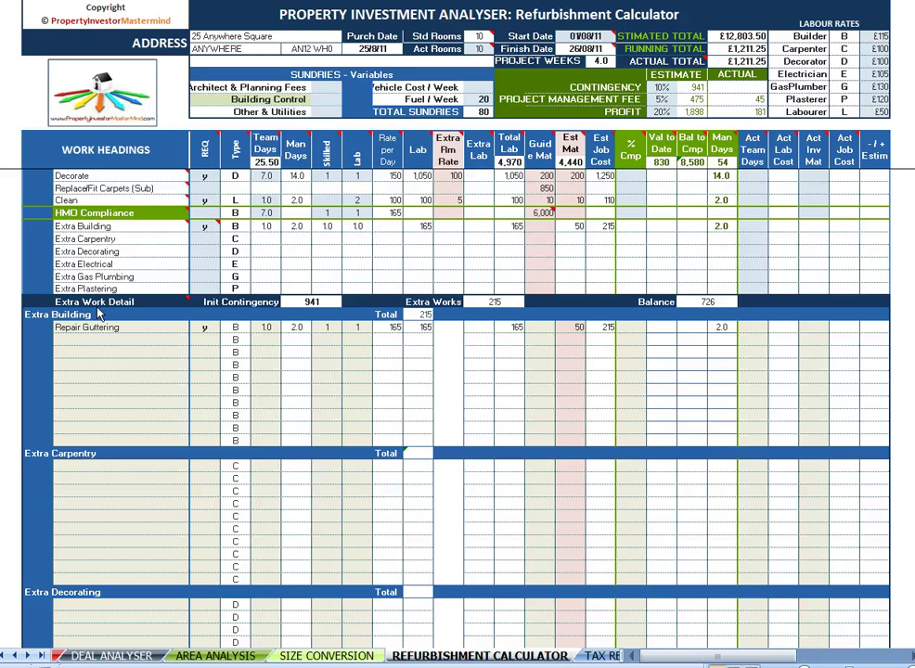
- Locate the standard Repair/Renew Guttering heading under Exterior Works and select its REQ cell
click(117, 339)
scroll(446, 399, up, 11)
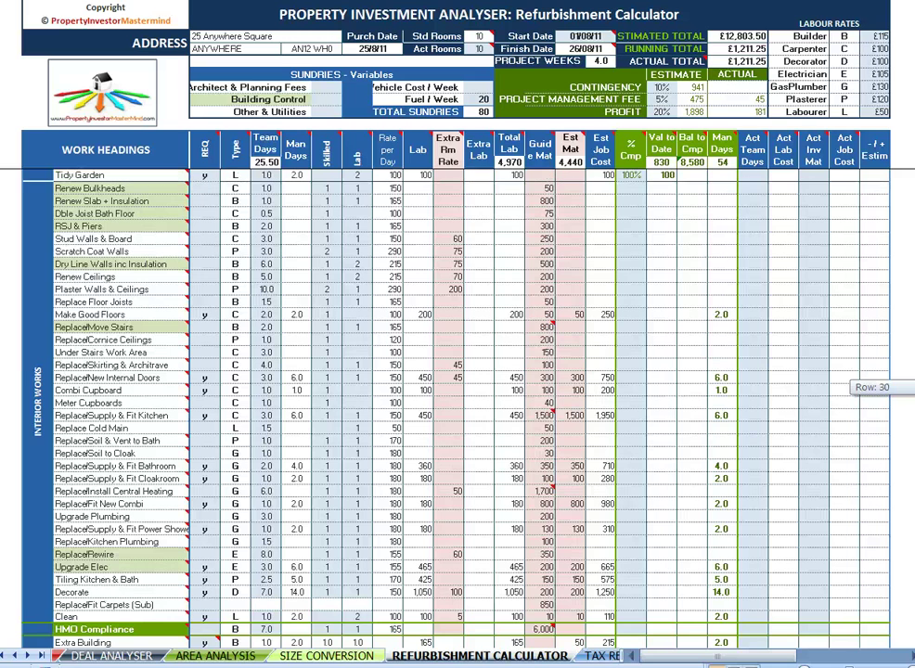
scroll(88, 311, up, 1)
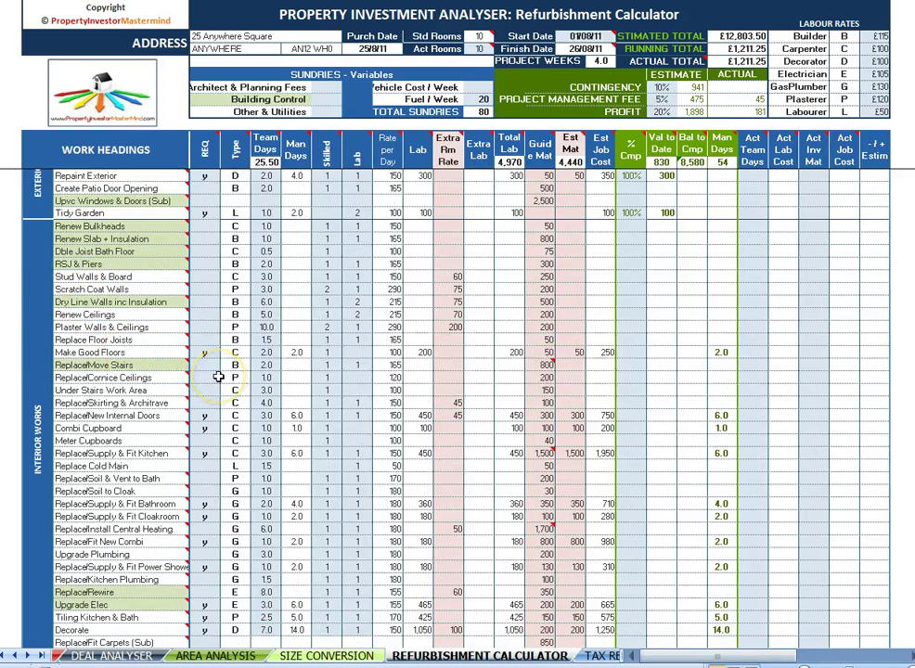
scroll(214, 376, up, 2)
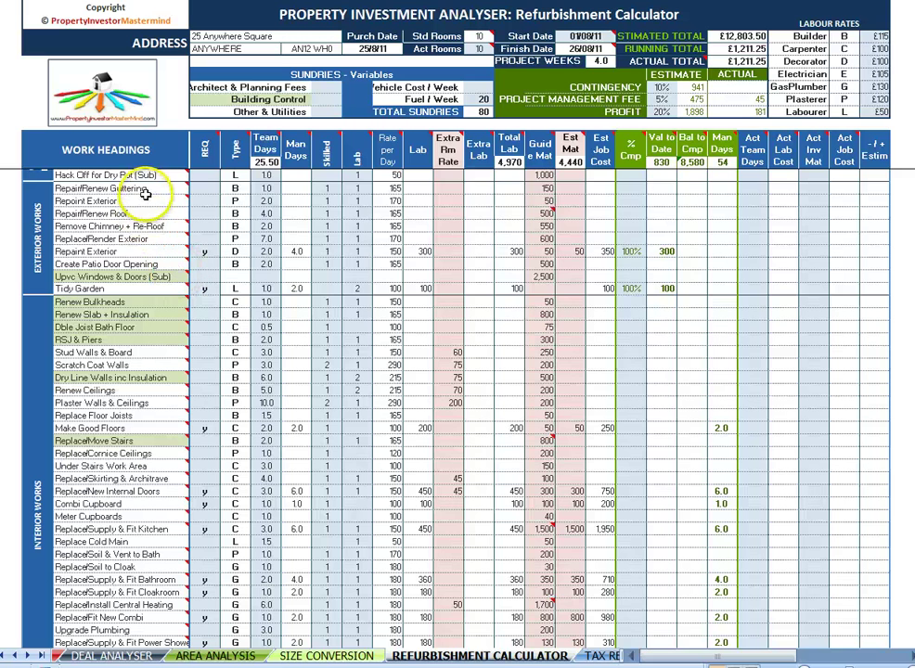
click(203, 190)
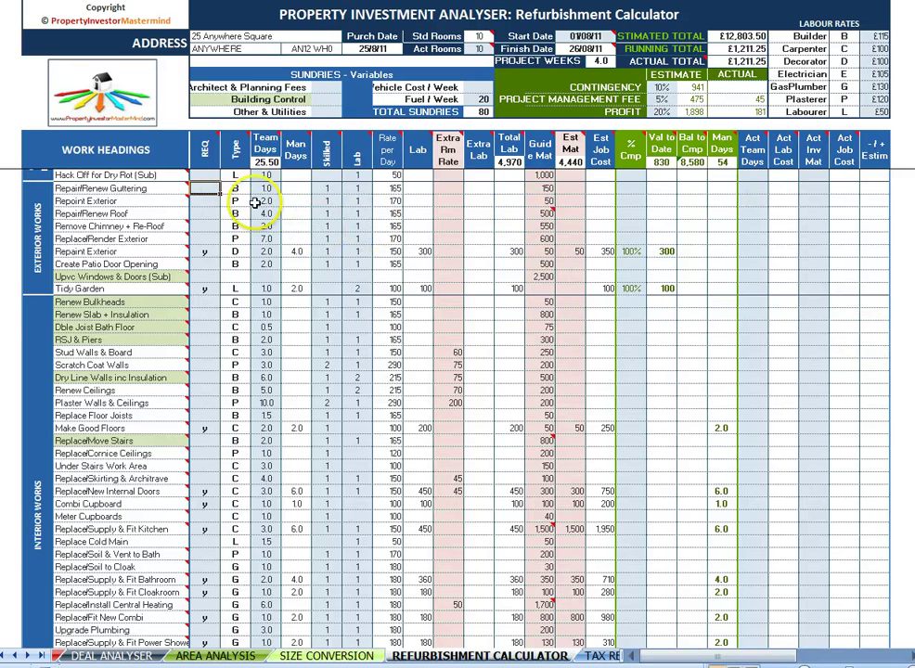
- Clear the REQ flag of the Repair Guttering row under Extra Building and re-enter y
scroll(455, 408, down, 20)
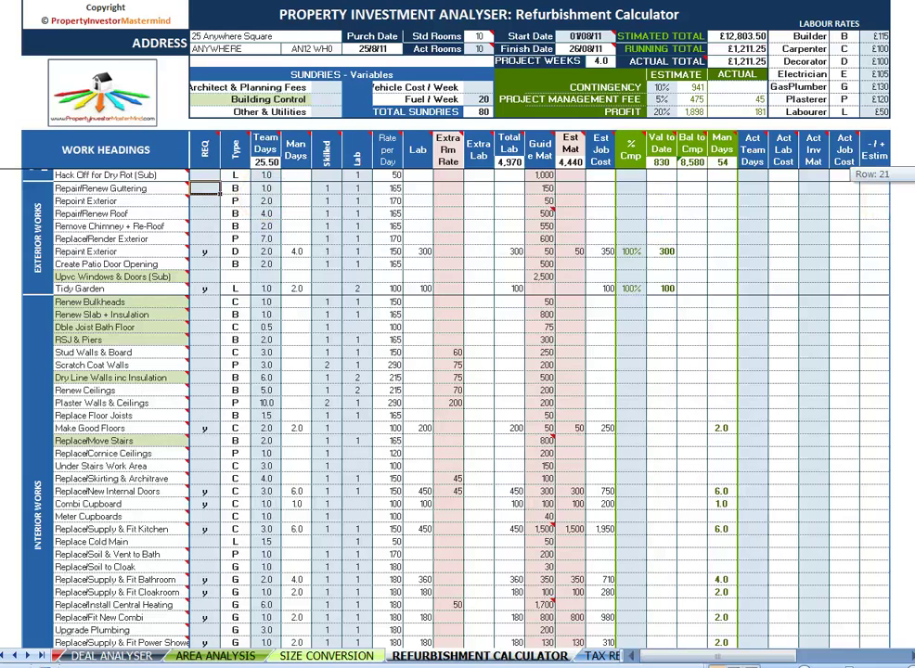
scroll(455, 408, down, 1)
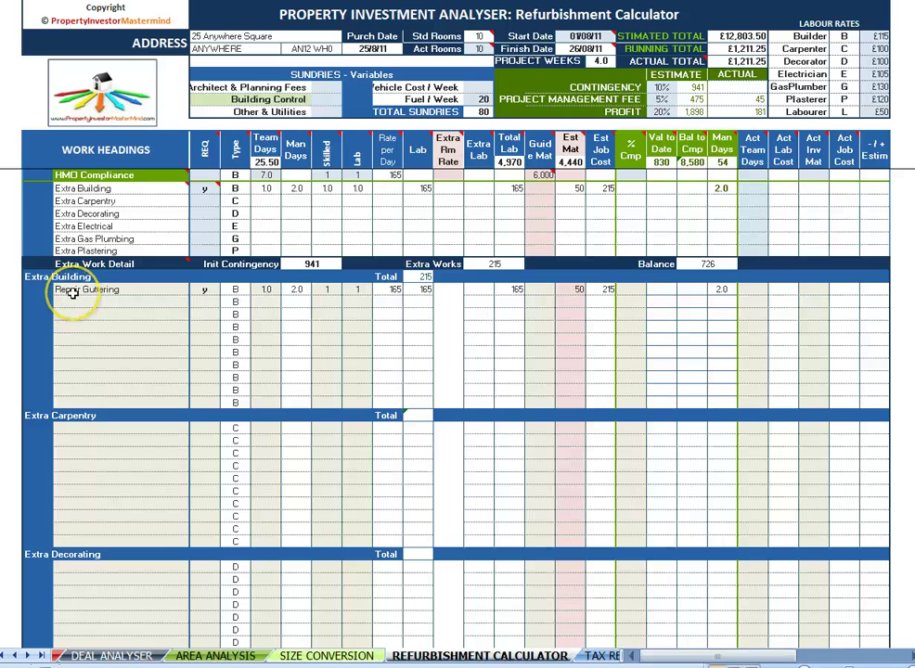
click(202, 290)
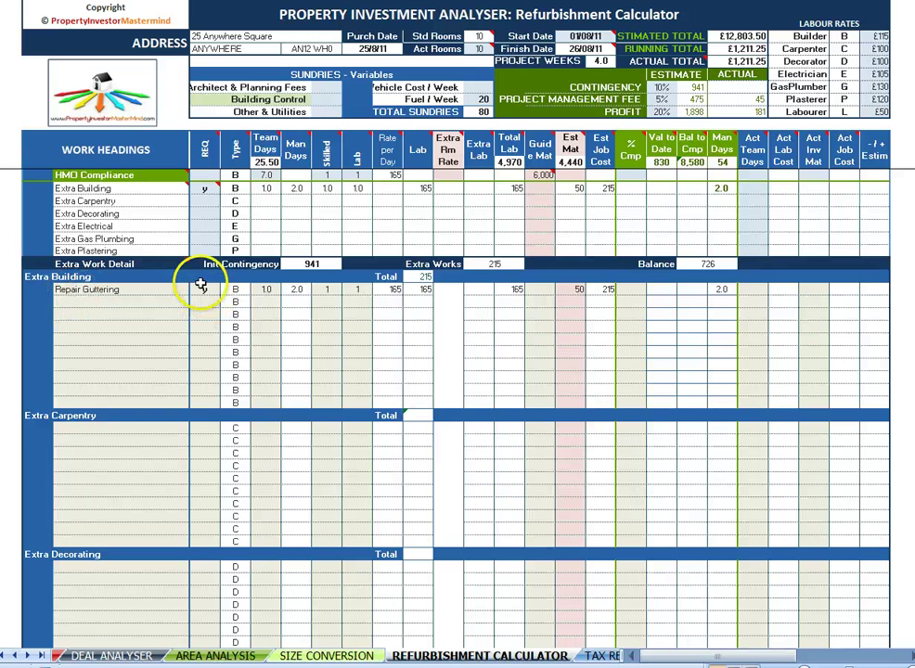
key(Delete)
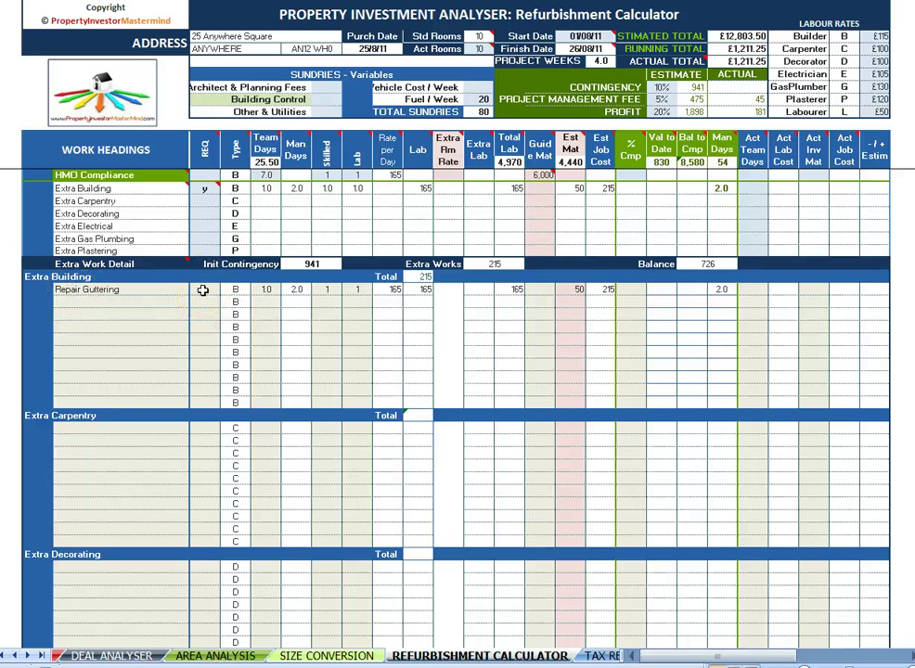
text(y)
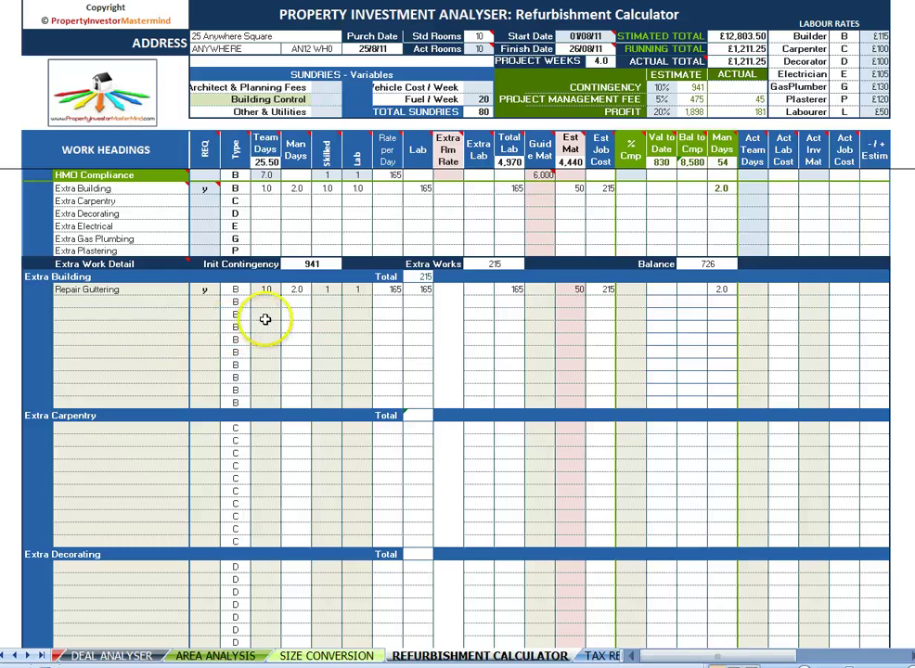
- Review the Repair Guttering row's team days, skilled and labourer counts, rate per day and labour cost
click(263, 288)
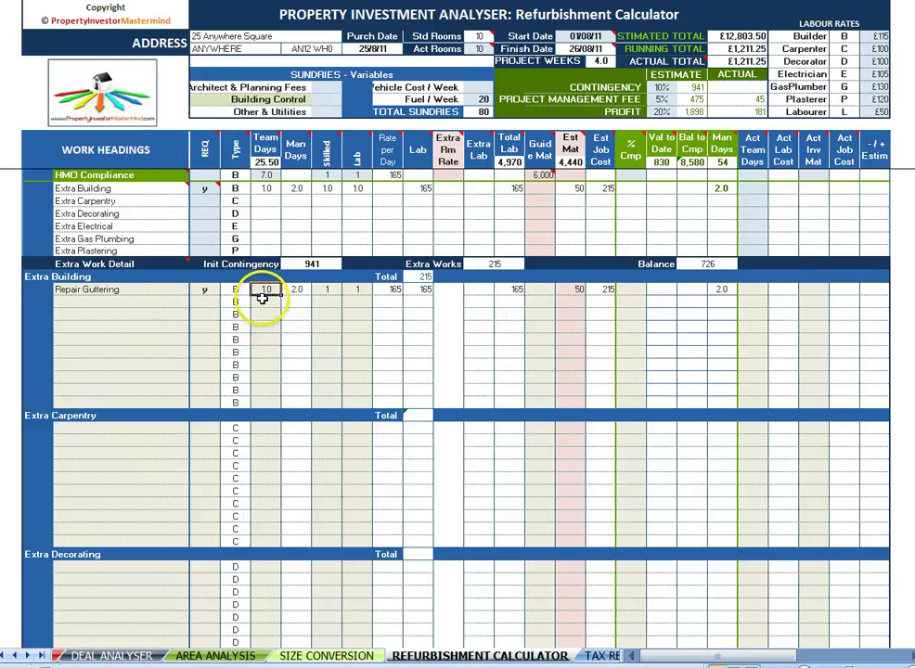
click(328, 289)
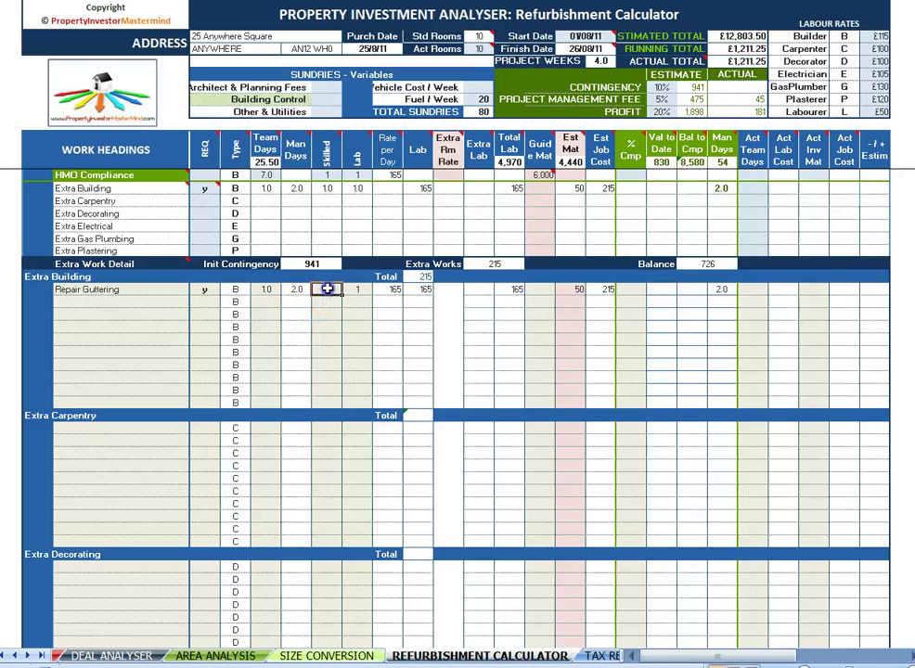
click(357, 289)
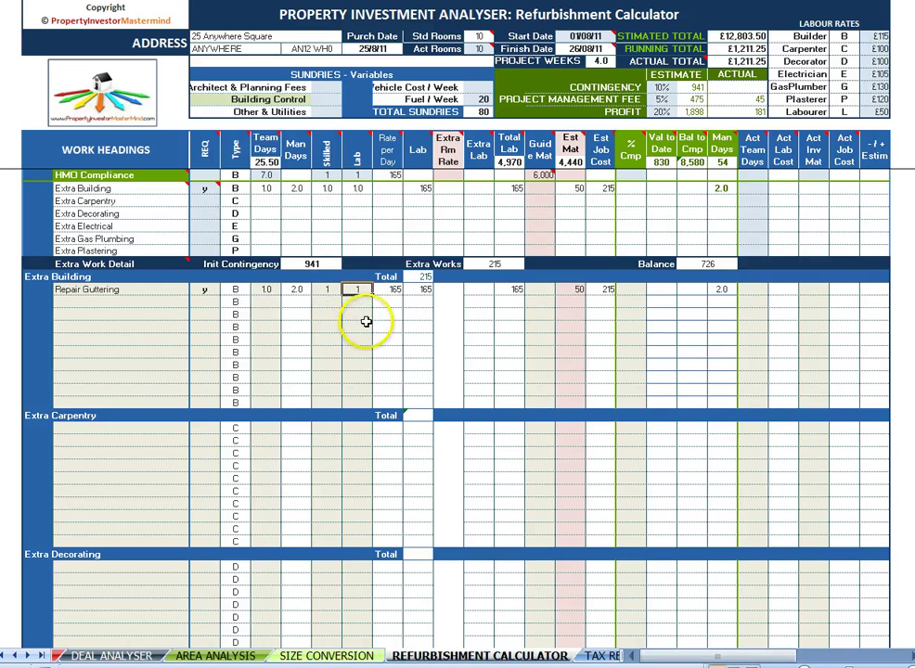
click(388, 289)
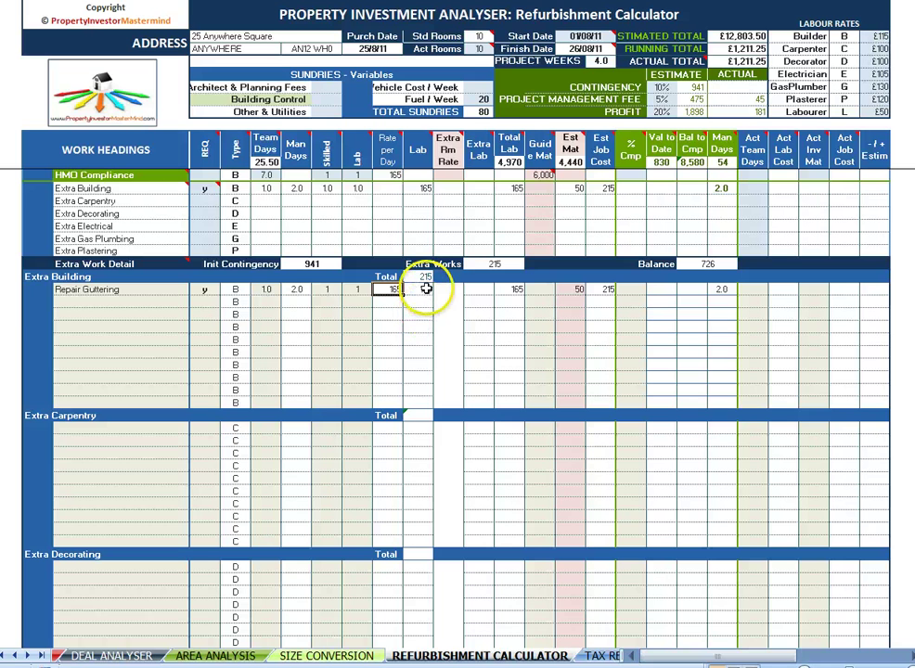
click(423, 289)
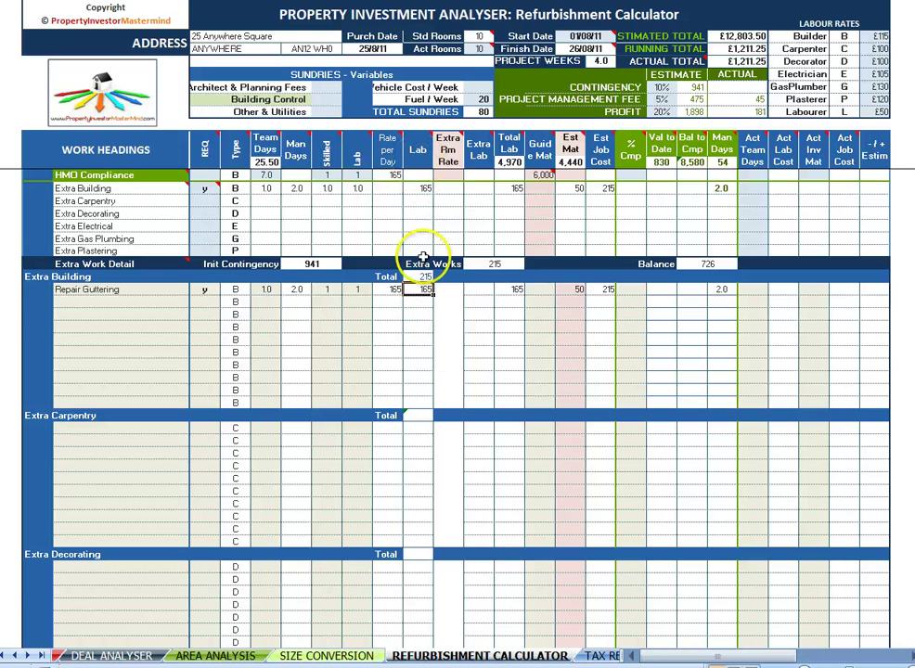
- Review the Repair Guttering row's total labour, guide and estimated materials, estimated job cost, completion percentage and man days
scroll(484, 378, down, 2)
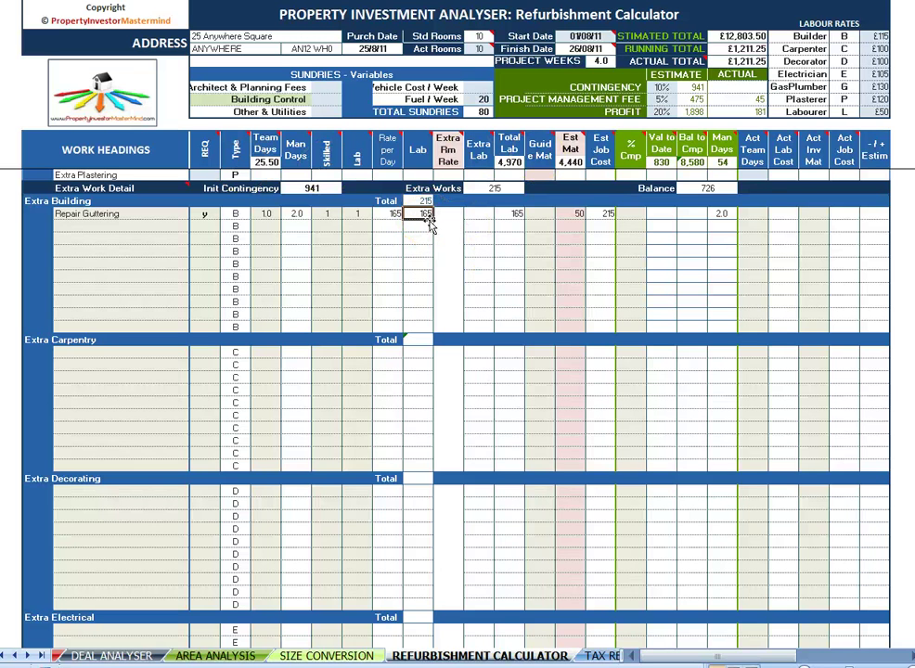
click(512, 214)
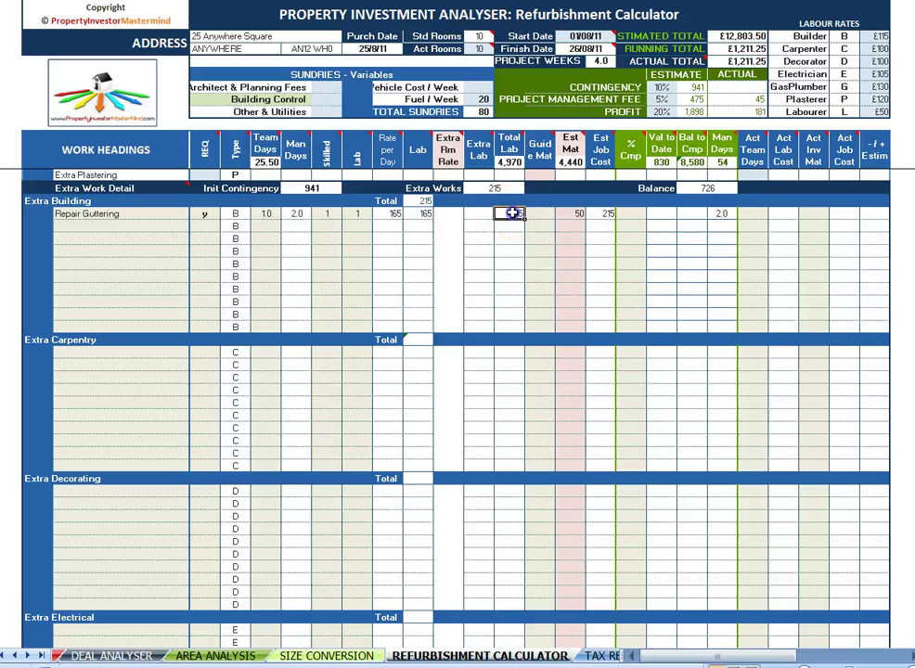
click(568, 214)
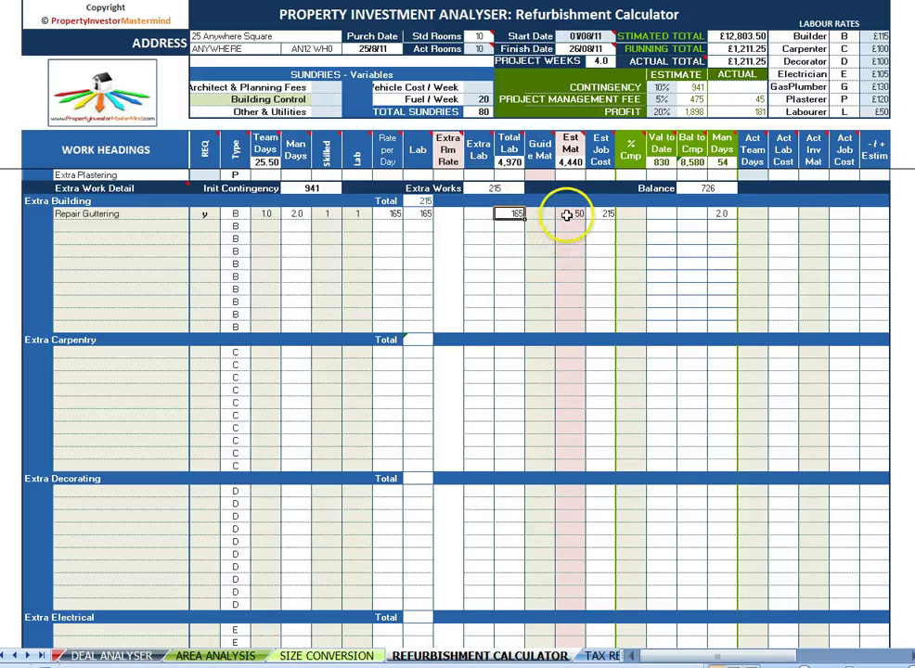
click(547, 215)
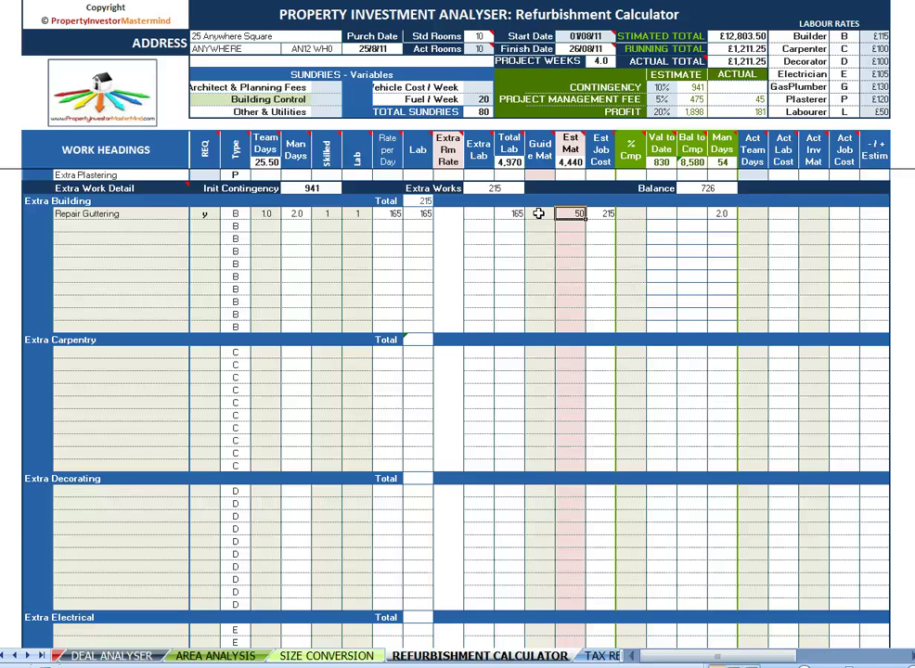
click(559, 214)
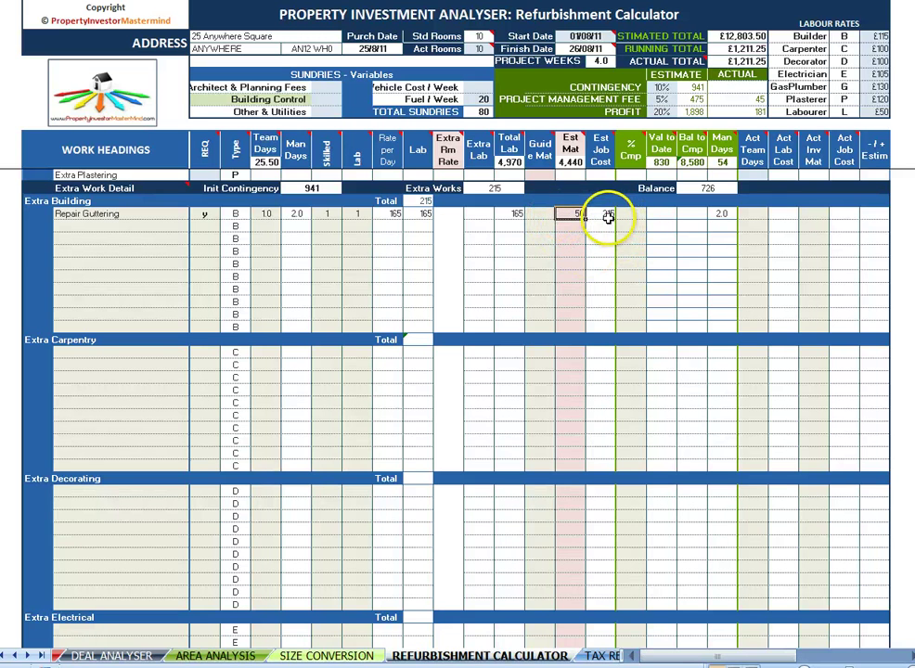
click(604, 215)
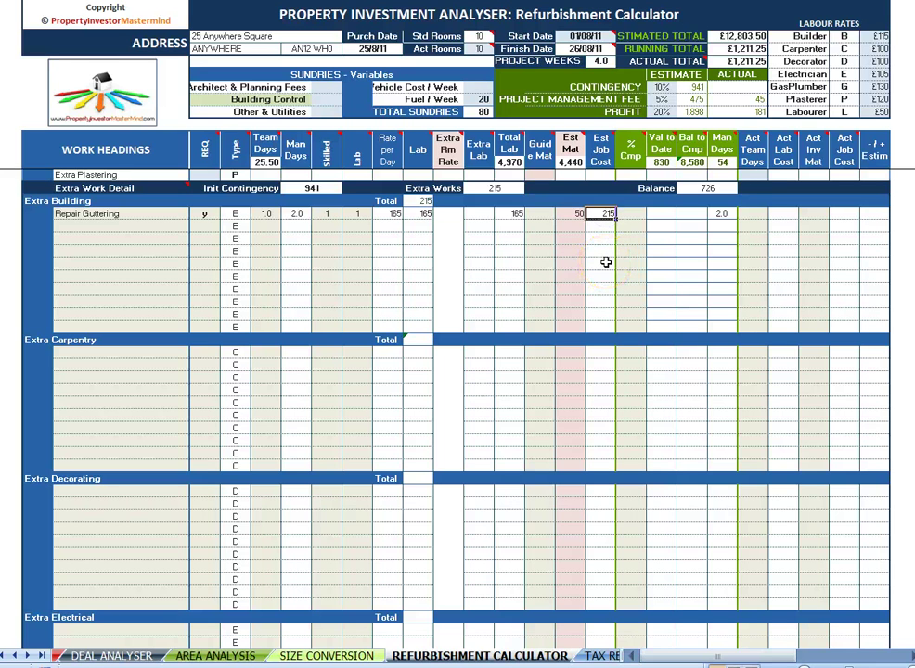
click(725, 214)
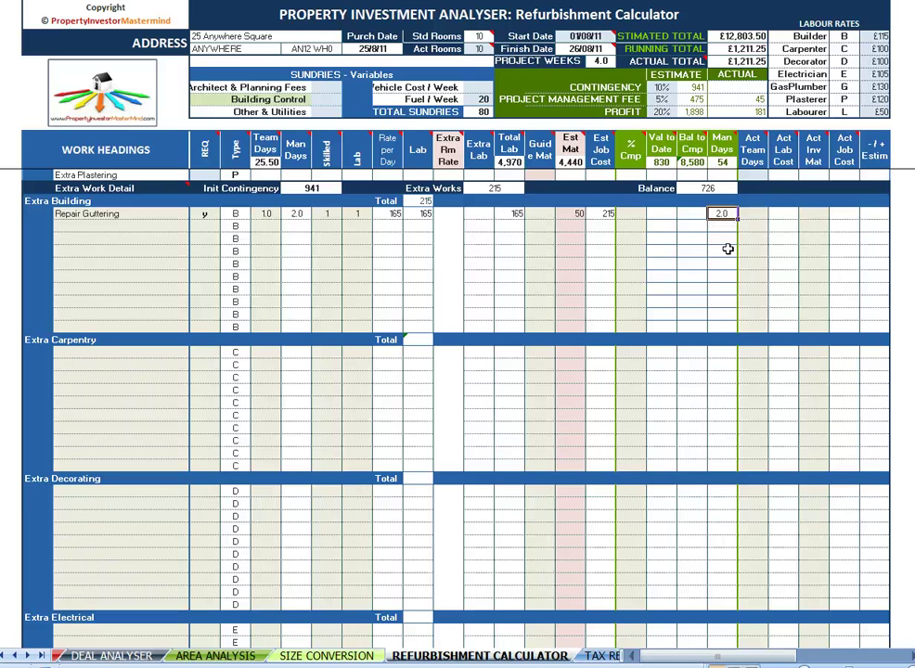
click(634, 214)
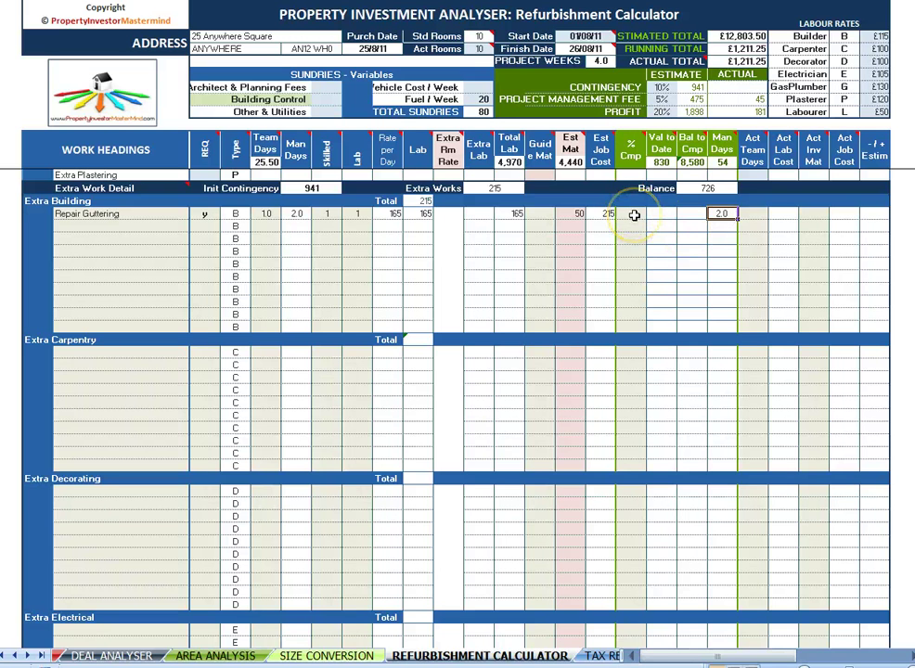
click(710, 214)
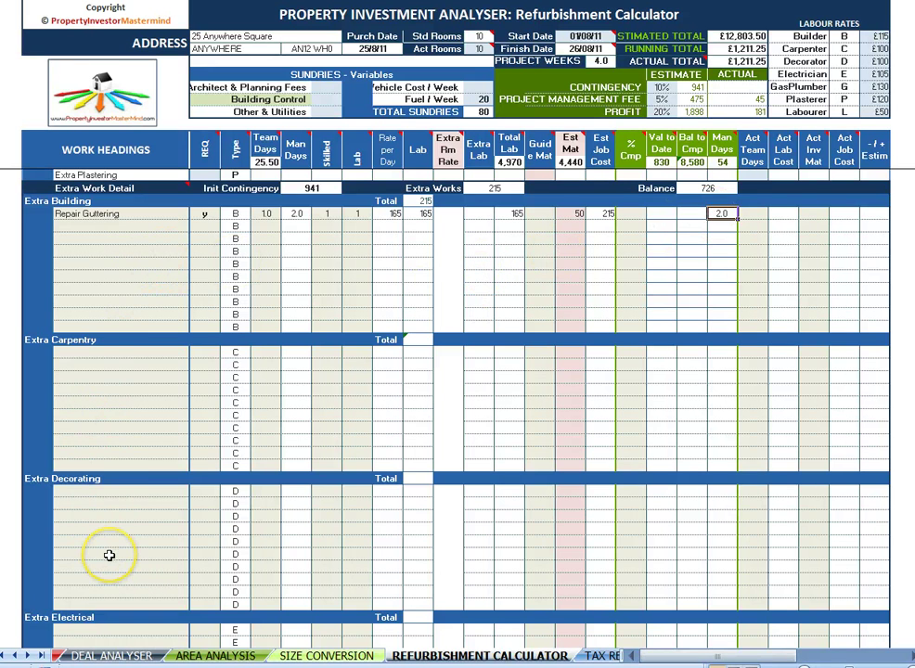
- Check the initial contingency, extra works total and remaining balance in the Extra Work Detail summary row
scroll(564, 387, up, 1)
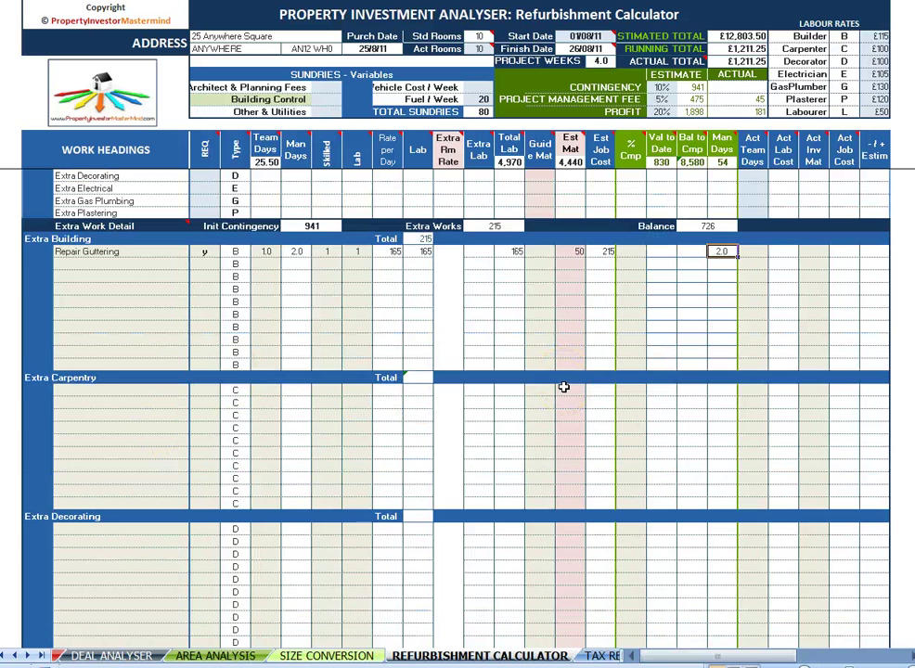
scroll(563, 387, up, 1)
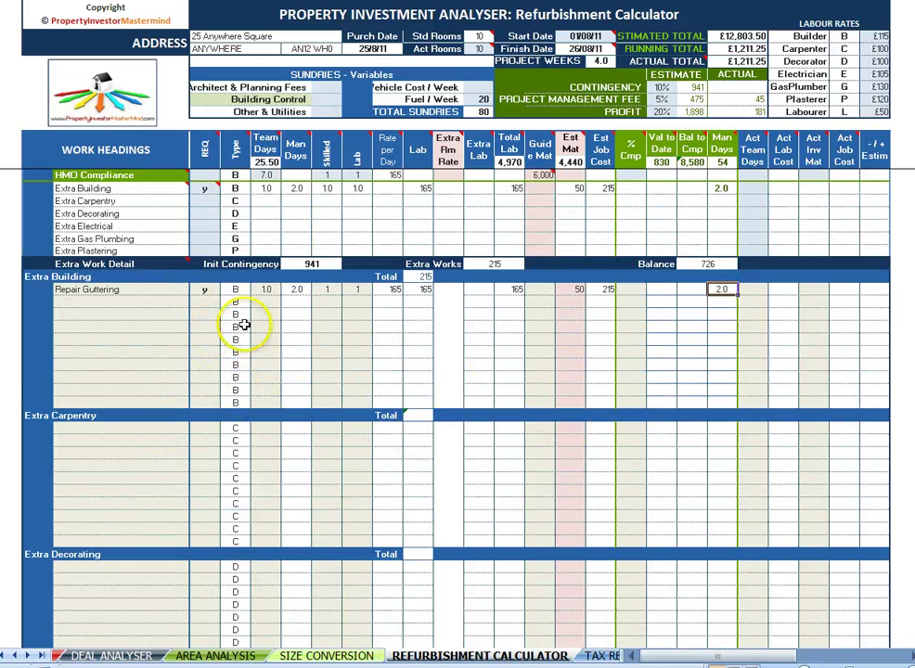
mouse_move(148, 189)
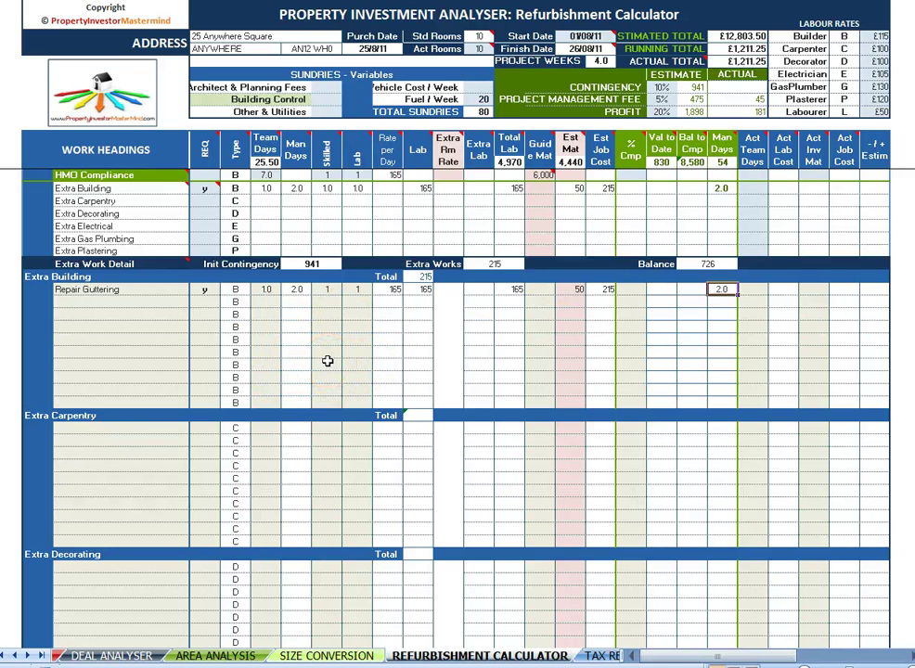
click(301, 263)
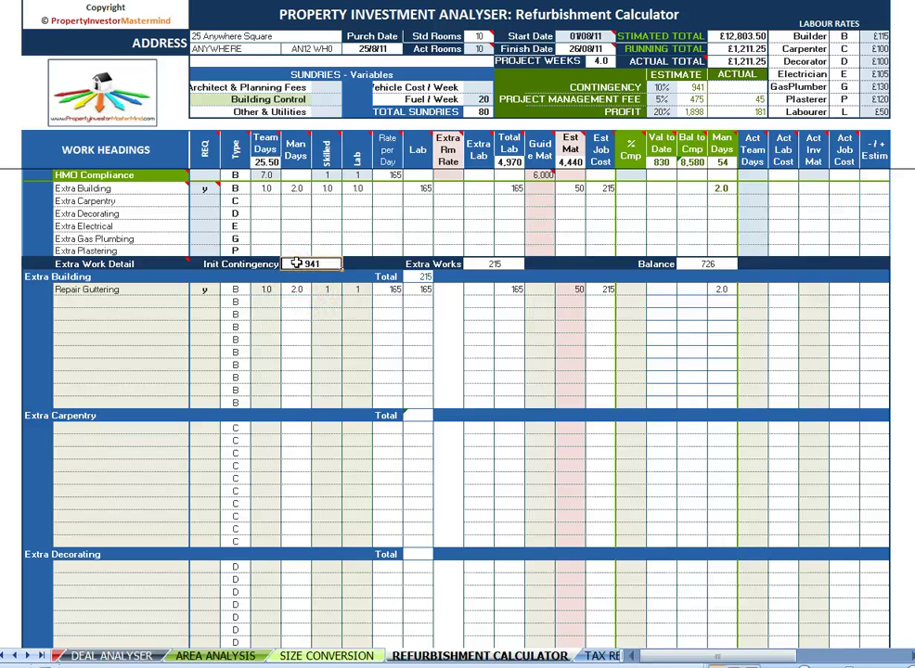
click(512, 265)
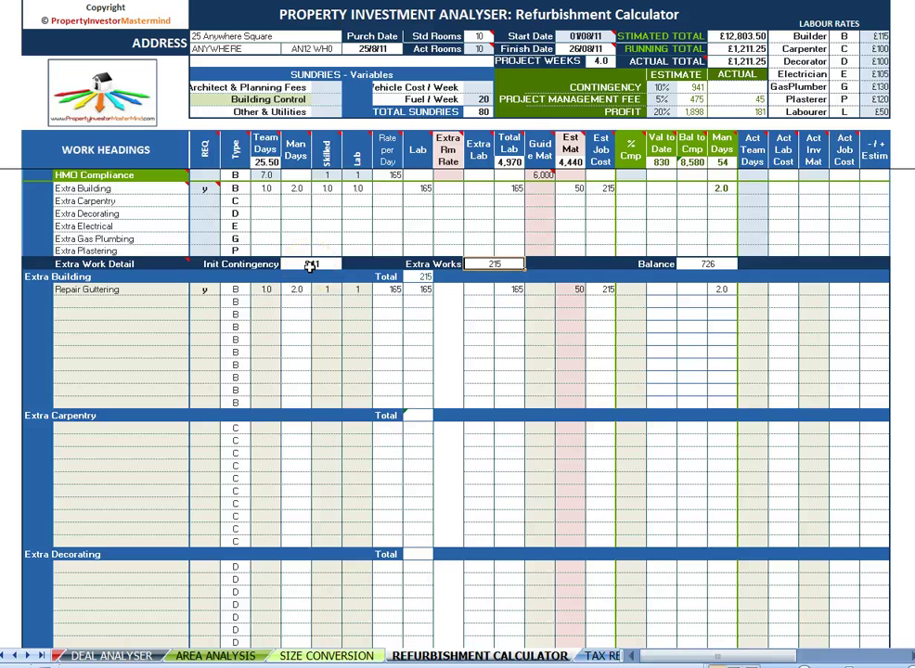
click(724, 264)
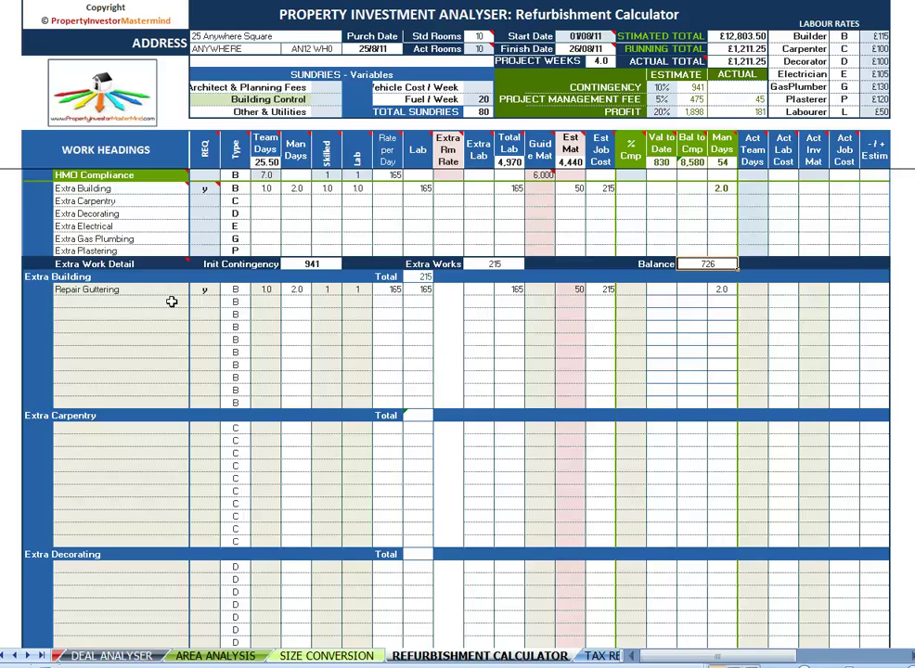
- Look over the required items under Interior Works and the extra work category rows beneath them
scroll(434, 348, up, 3)
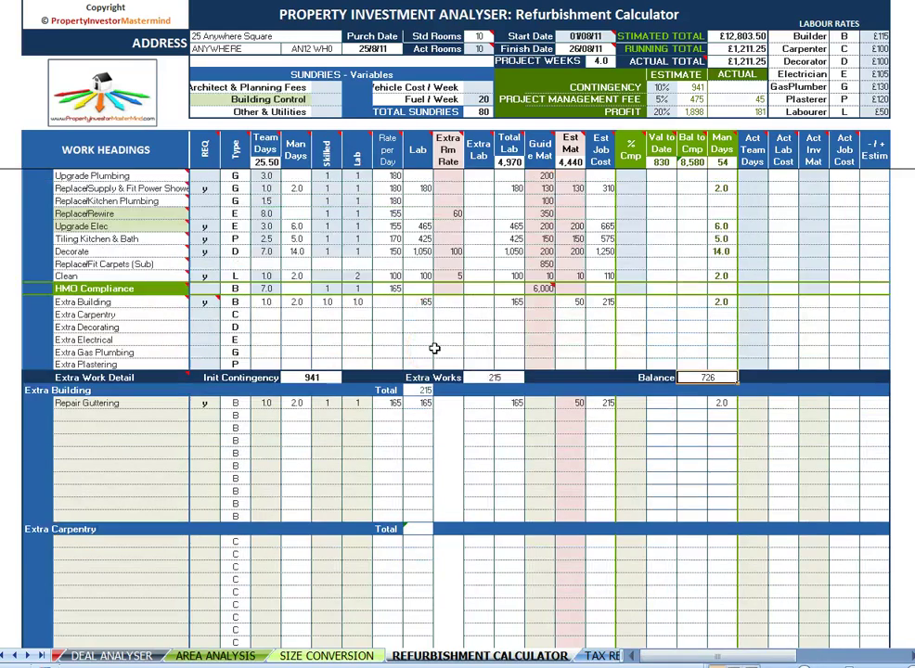
scroll(434, 348, up, 9)
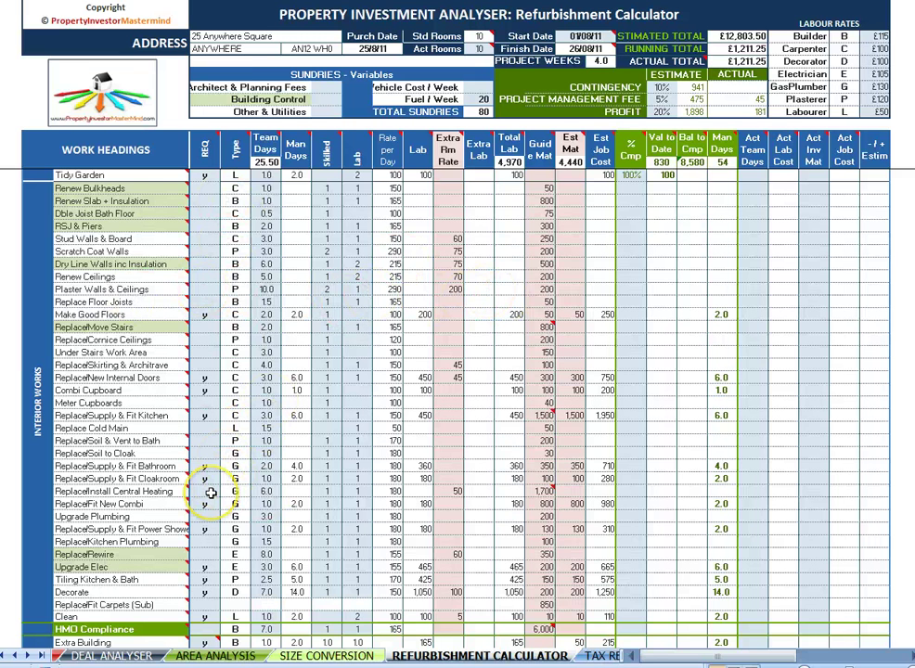
scroll(211, 491, down, 6)
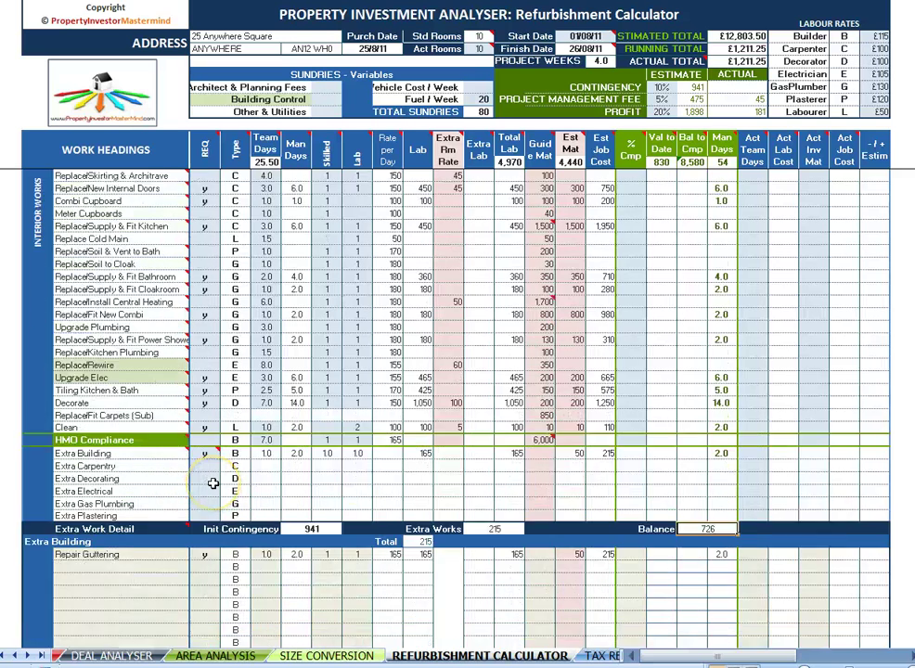
scroll(212, 483, down, 2)
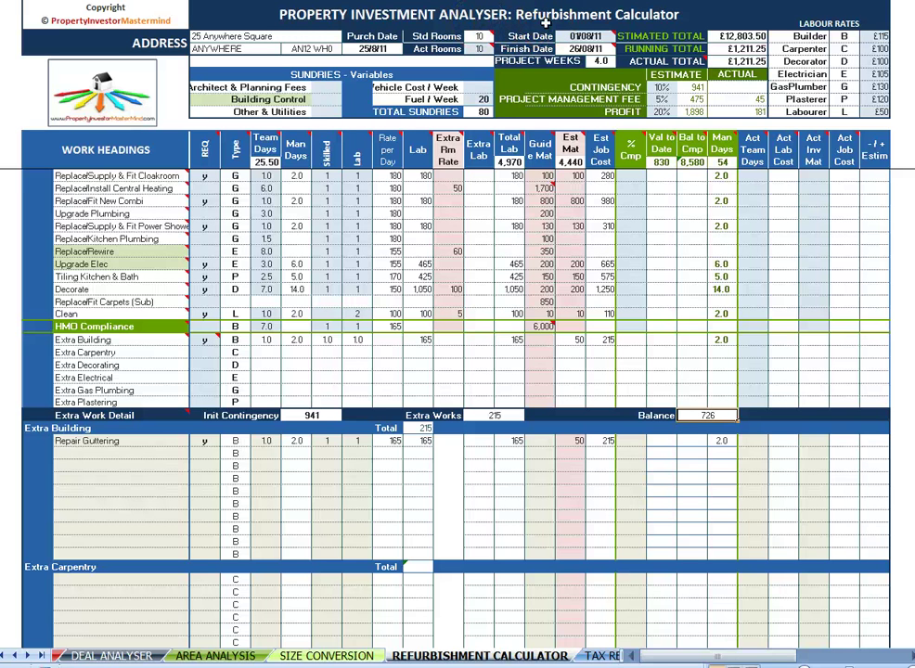
- Open the Tax Return Split sheet and view its extra work headings
click(603, 655)
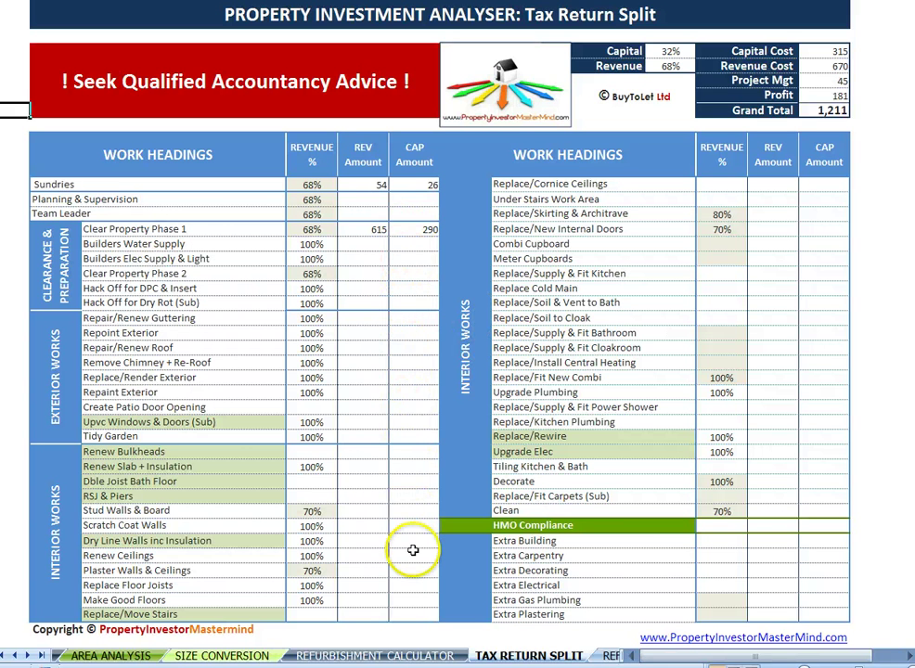
scroll(413, 551, down, 1)
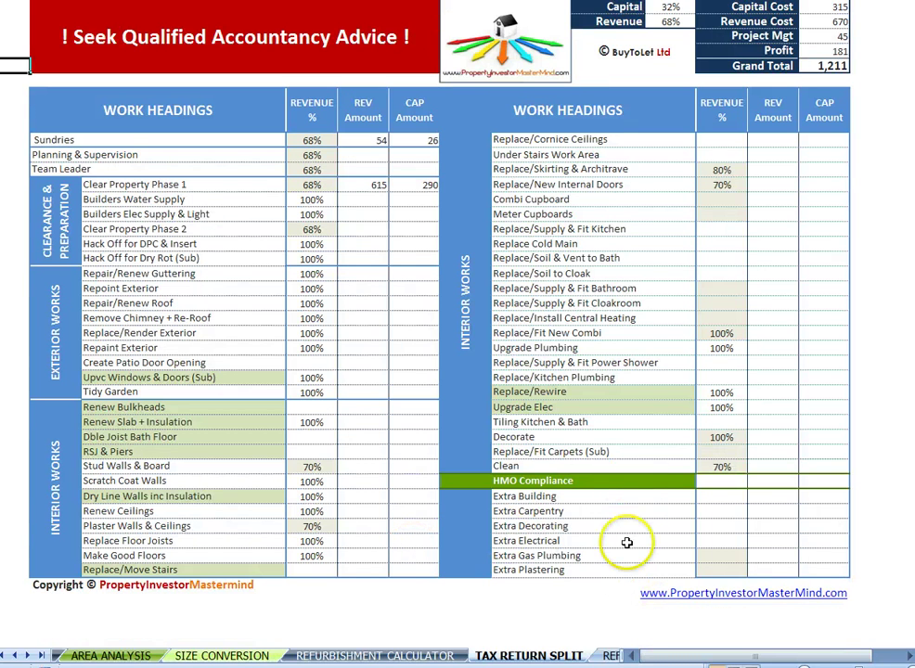
- Look over the revenue percentages and the revenue and capital amounts across the Tax Return Split work headings
scroll(410, 458, up, 1)
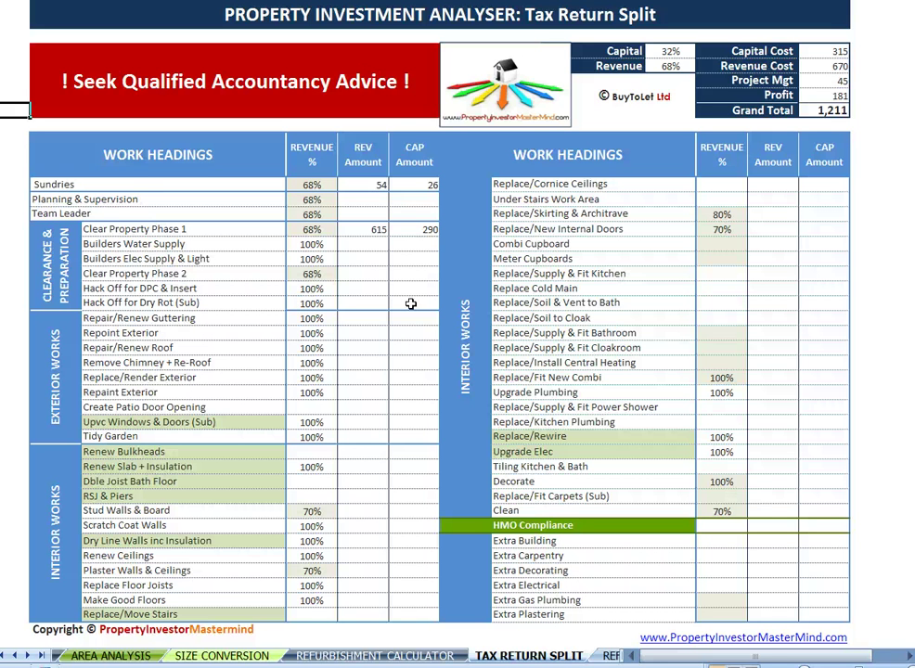
scroll(410, 304, down, 1)
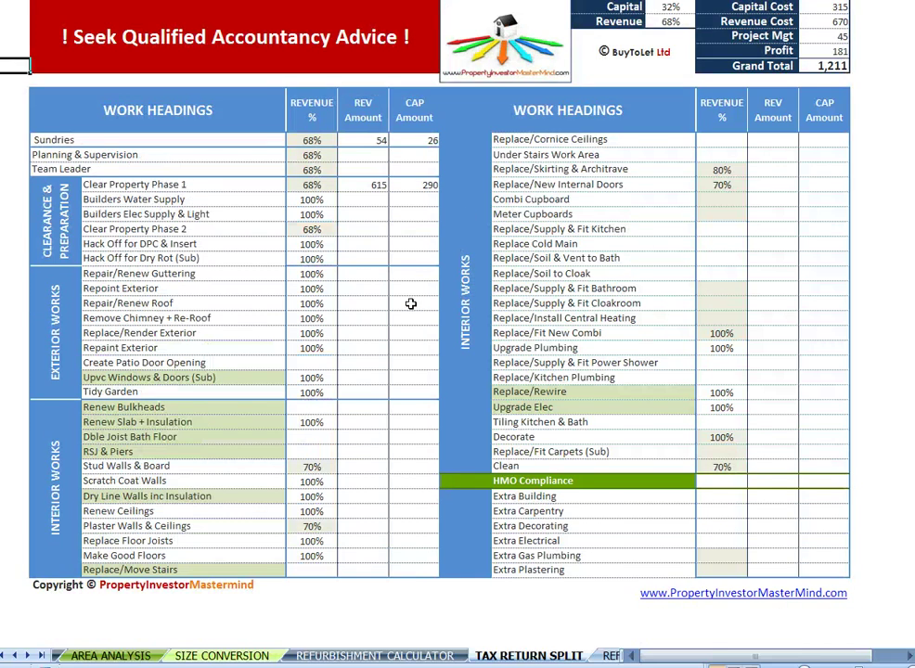
scroll(410, 304, up, 1)
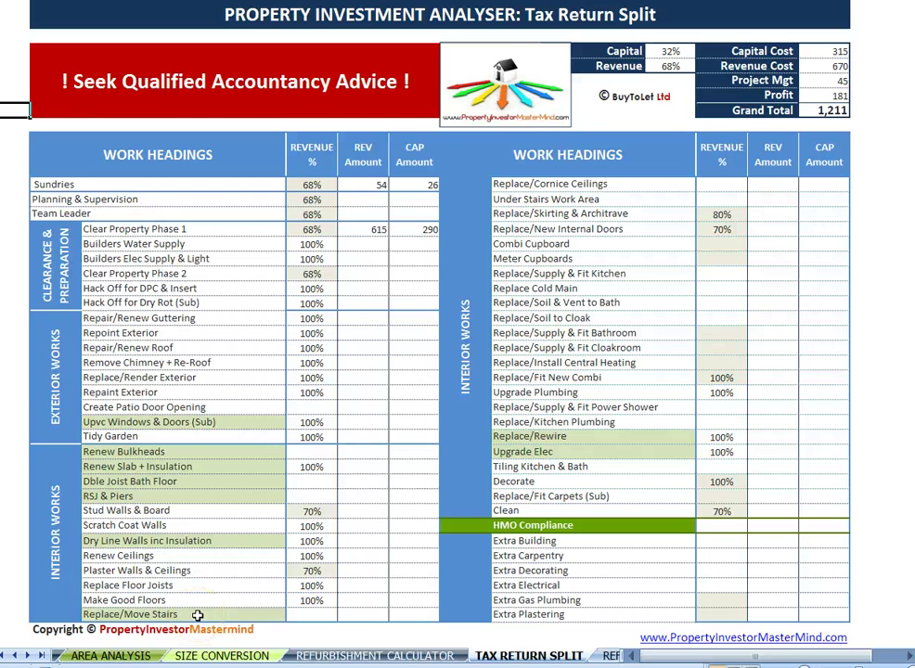
- Open the Refurbishment Accounts sheet and view its Labour & Fuel and Materials & Sub Contractors payment sections
key(ctrl+Page_Down)
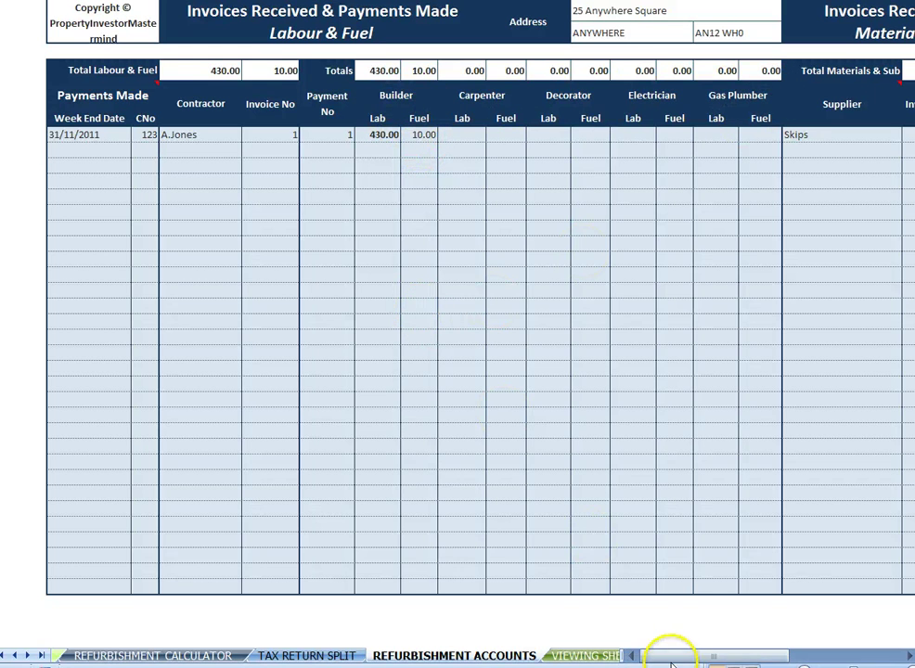
drag(666, 659, 745, 655)
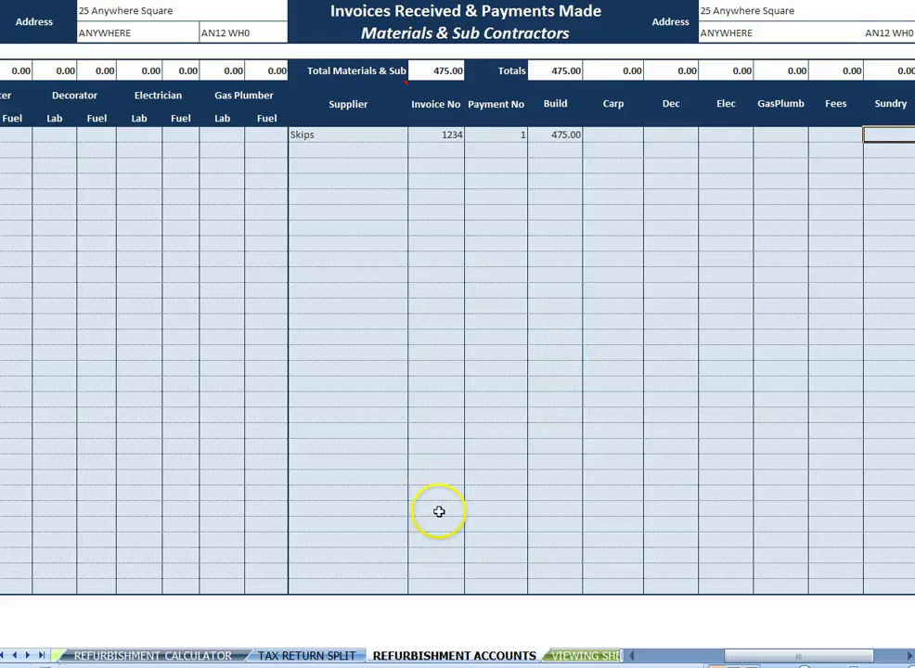
drag(750, 655, 651, 657)
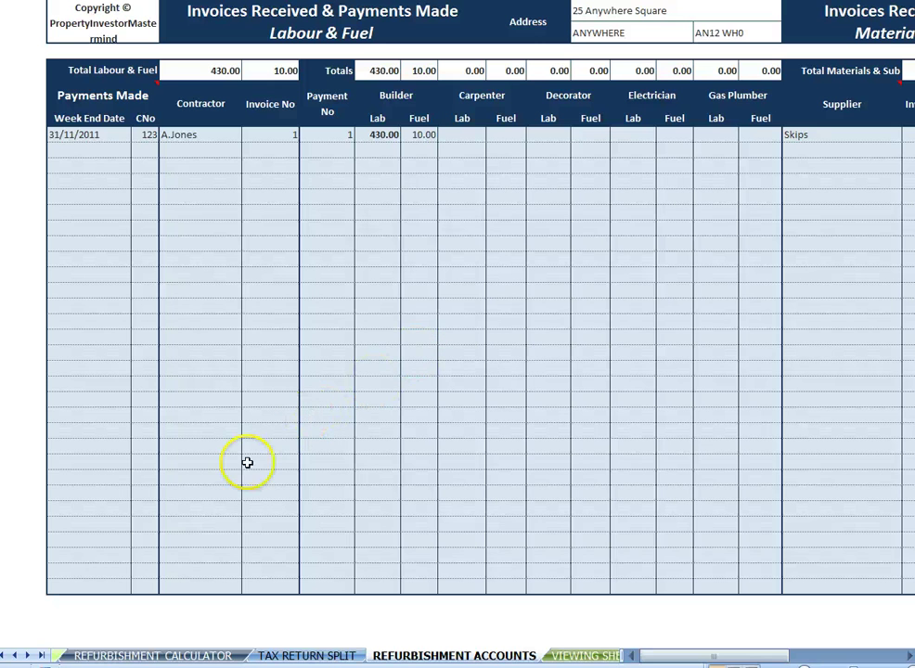
- Open the Viewing Sheet and go over its asking price, required work, building control, planning and architect fields
click(572, 657)
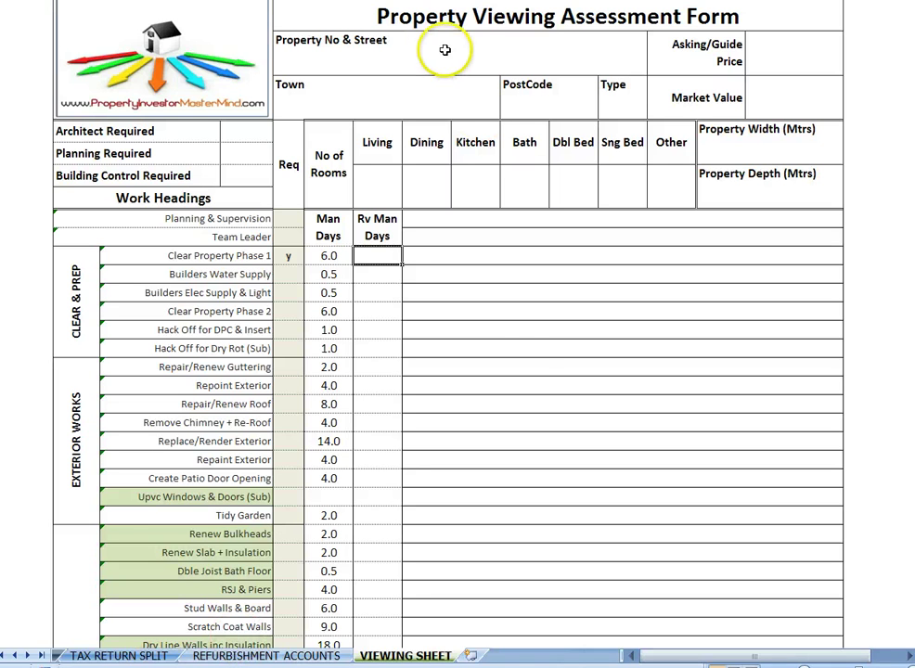
click(798, 72)
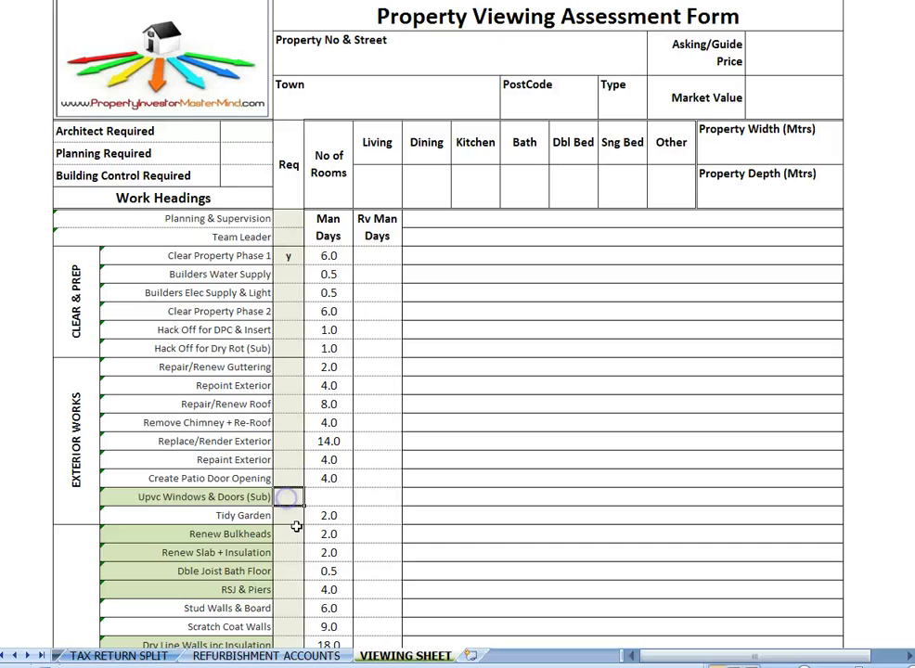
click(284, 498)
click(284, 535)
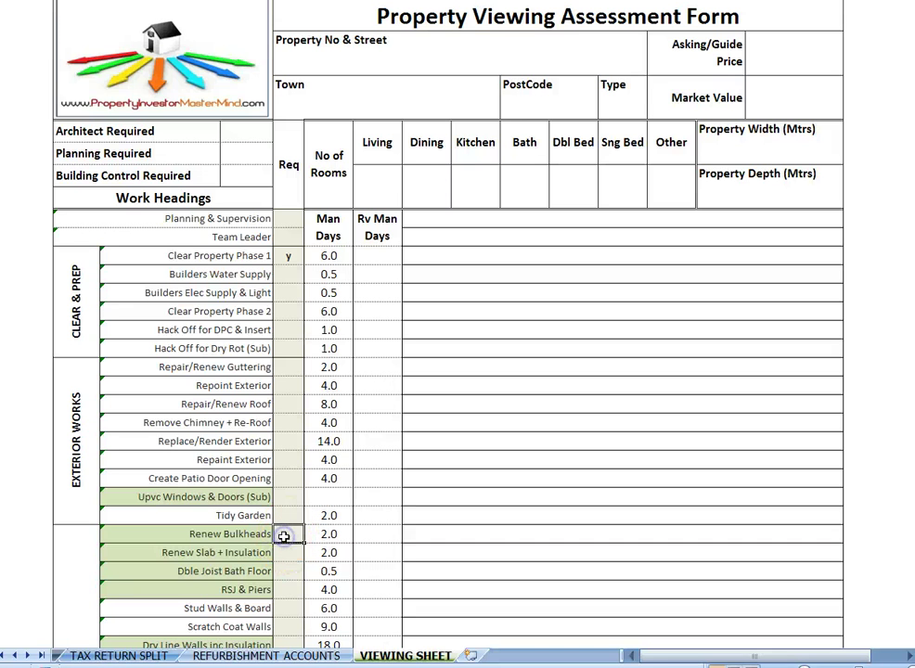
click(239, 181)
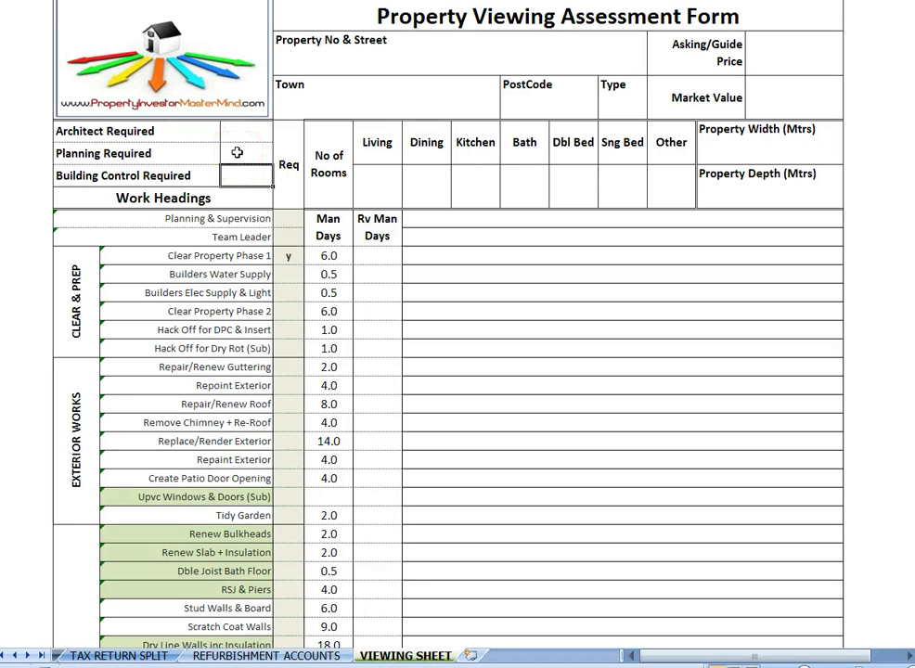
click(237, 152)
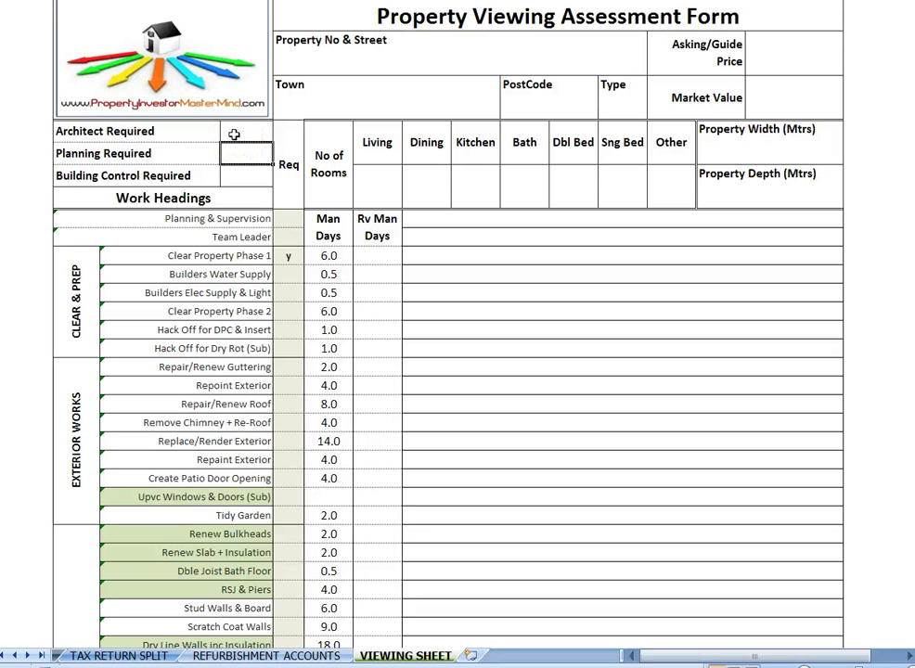
click(232, 131)
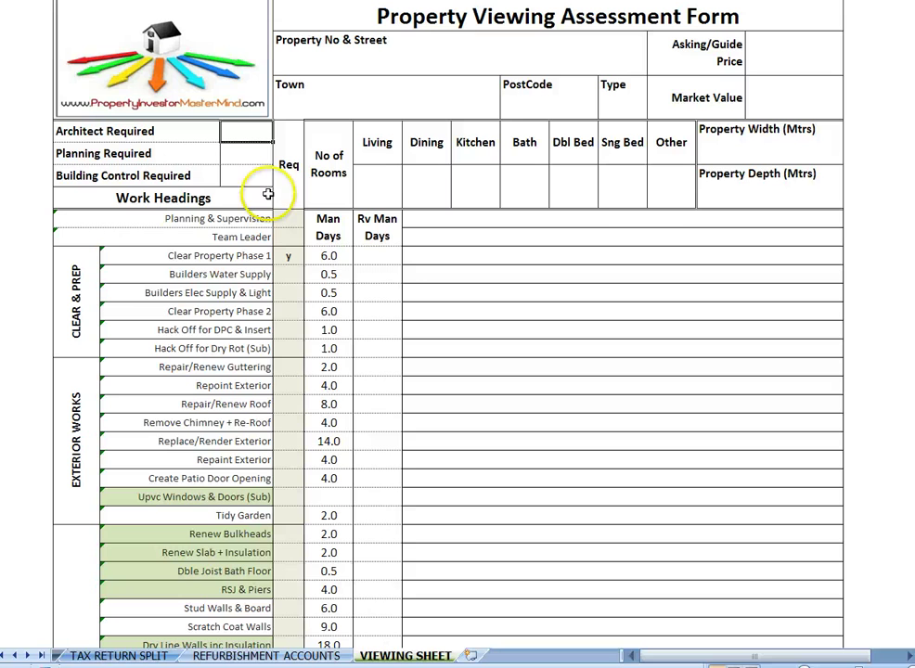
- Mark Clear Property Phase 1 as required with y and go through the Req cells of other clearance and exterior rows
click(288, 256)
text(y)
click(284, 315)
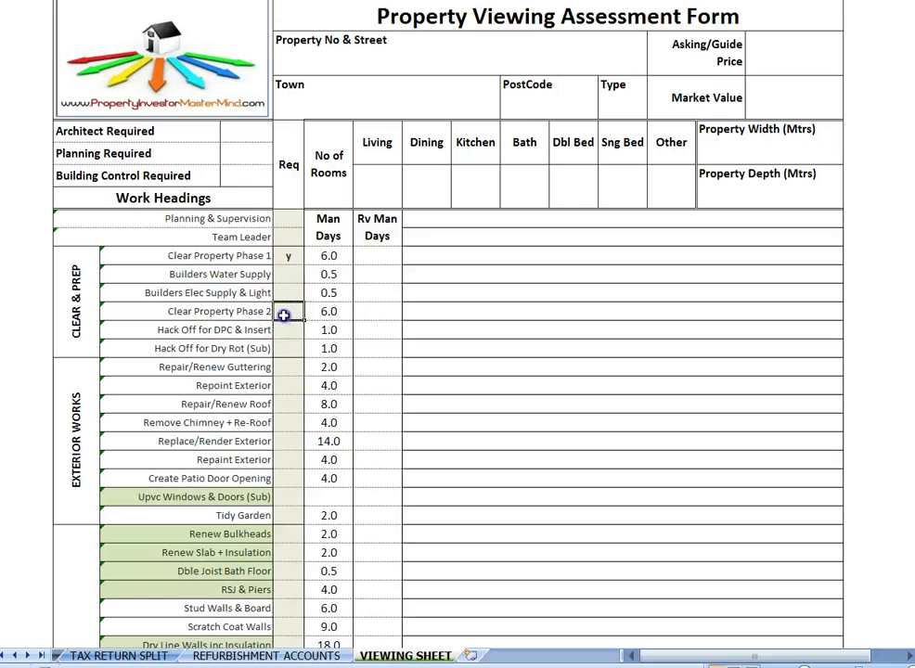
click(287, 386)
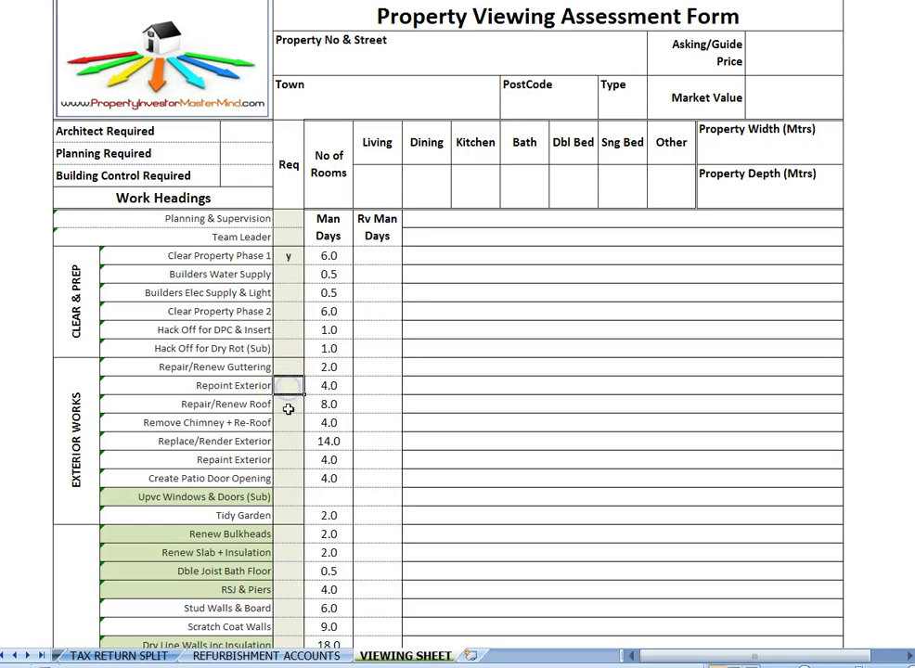
click(288, 423)
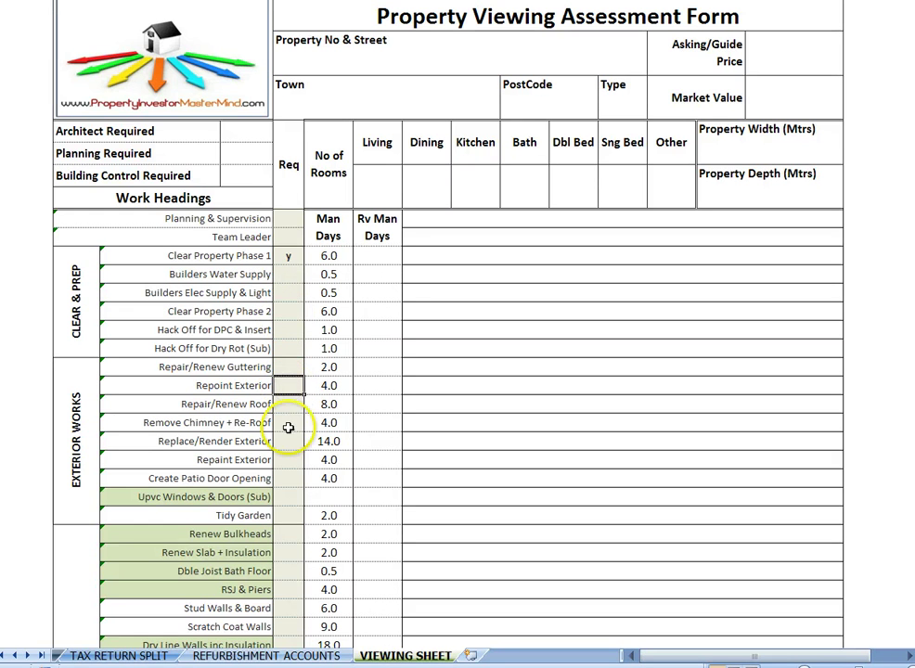
click(288, 255)
click(287, 263)
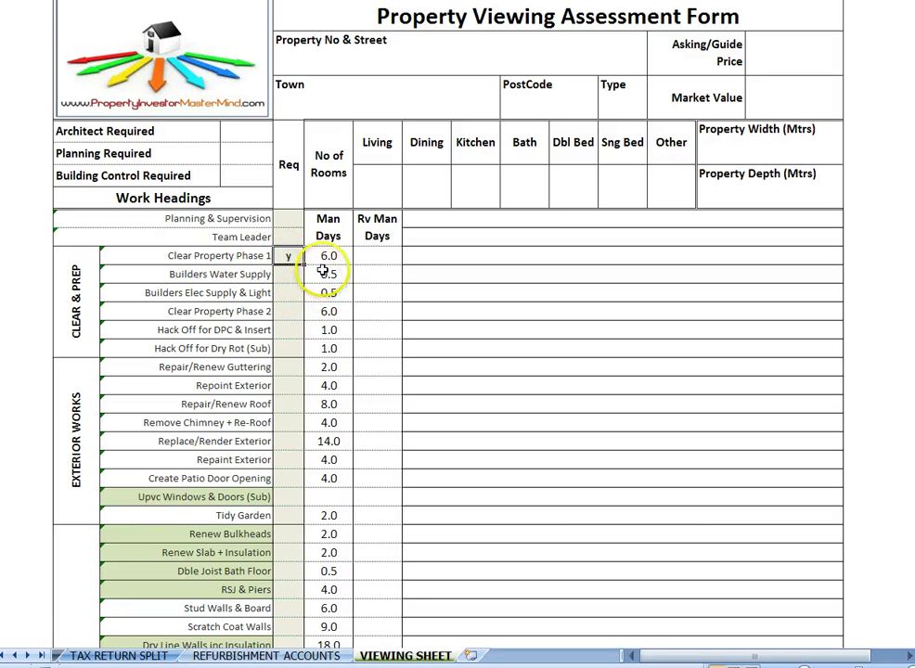
- Check the standard man days for Clear Property Phase 1 and enter 4 as its revised man days
click(329, 260)
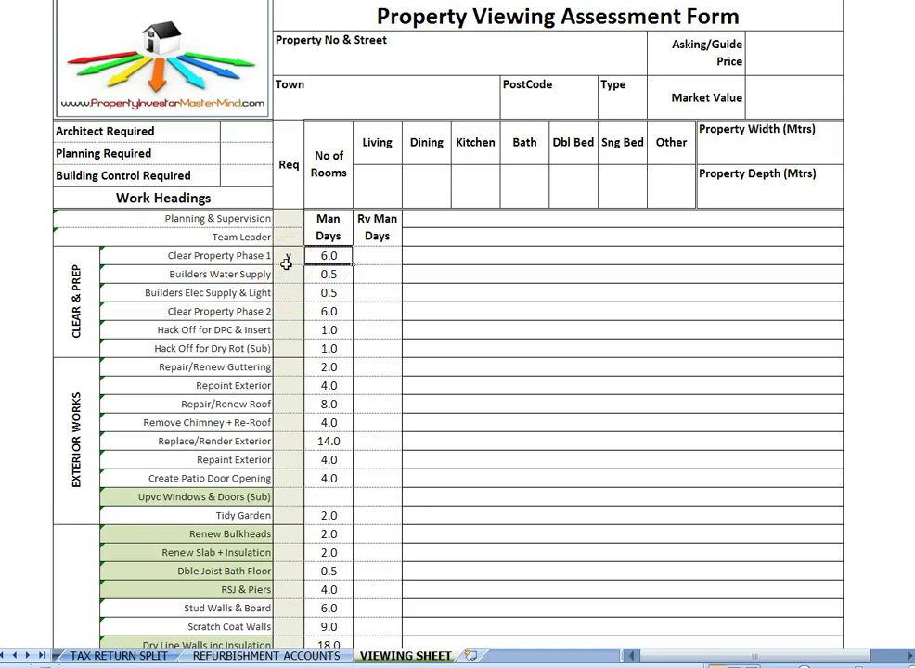
click(332, 258)
click(344, 256)
click(249, 256)
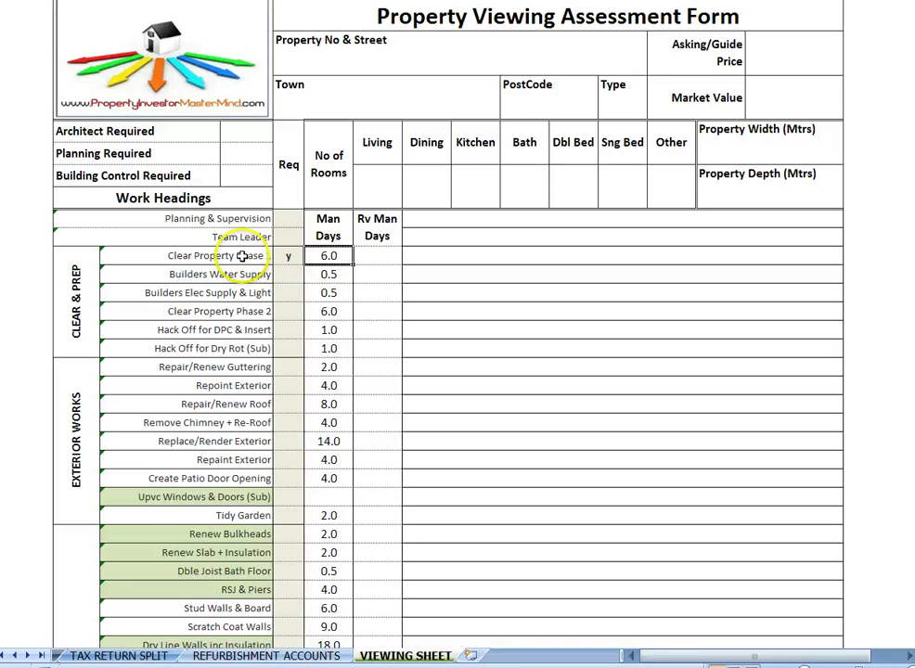
click(351, 274)
click(371, 256)
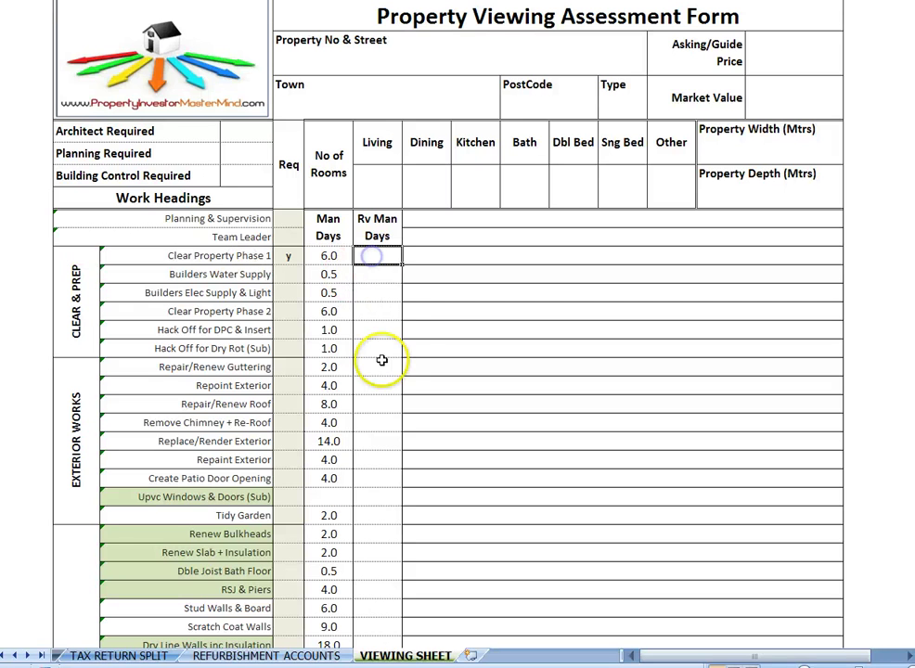
text(4)
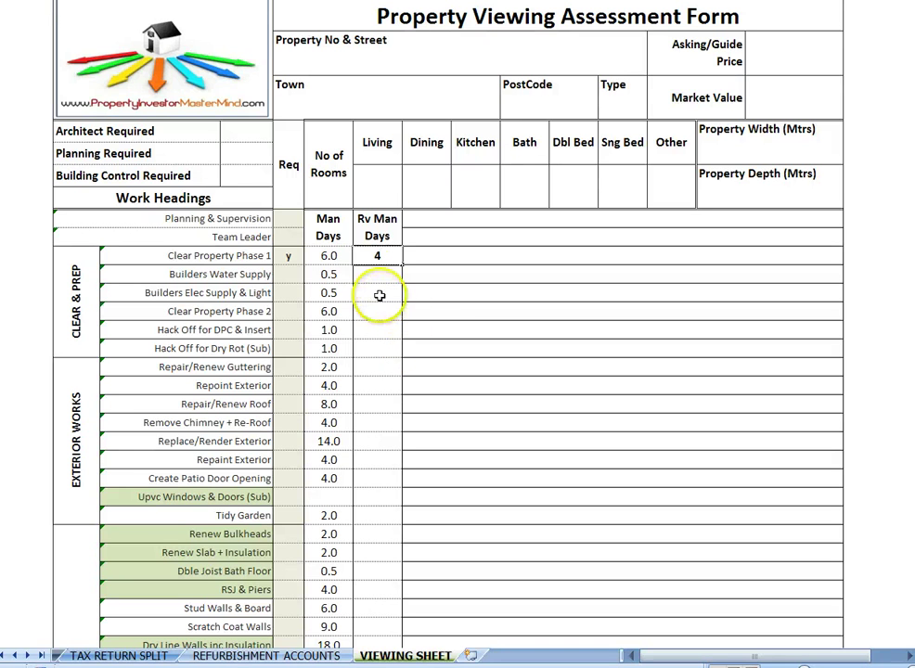
key(ctrl+Return)
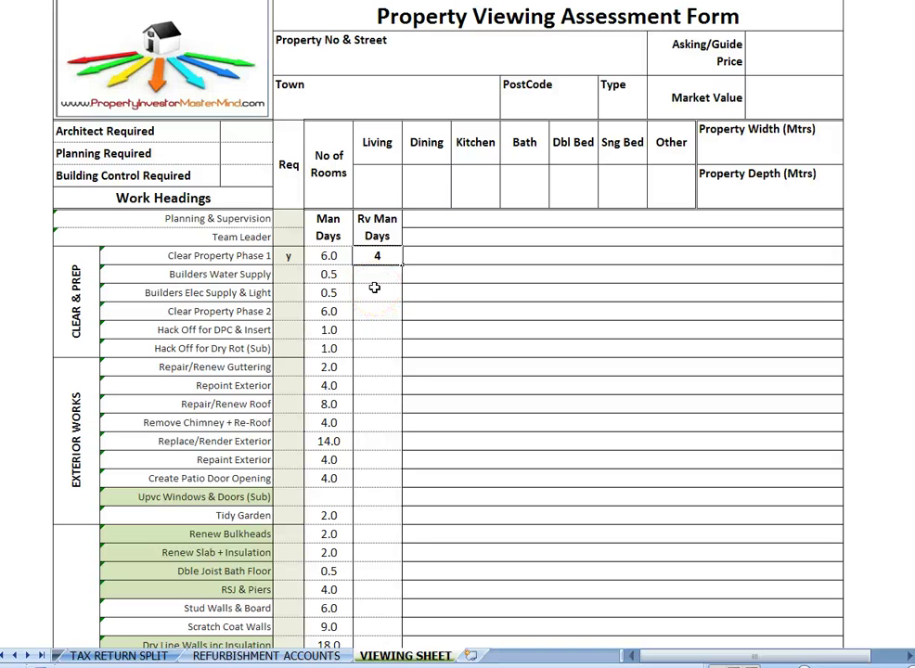
- Look through the man days for the exterior and interior work headings and select the notes space for Clear Property Phase 1
scroll(374, 288, down, 3)
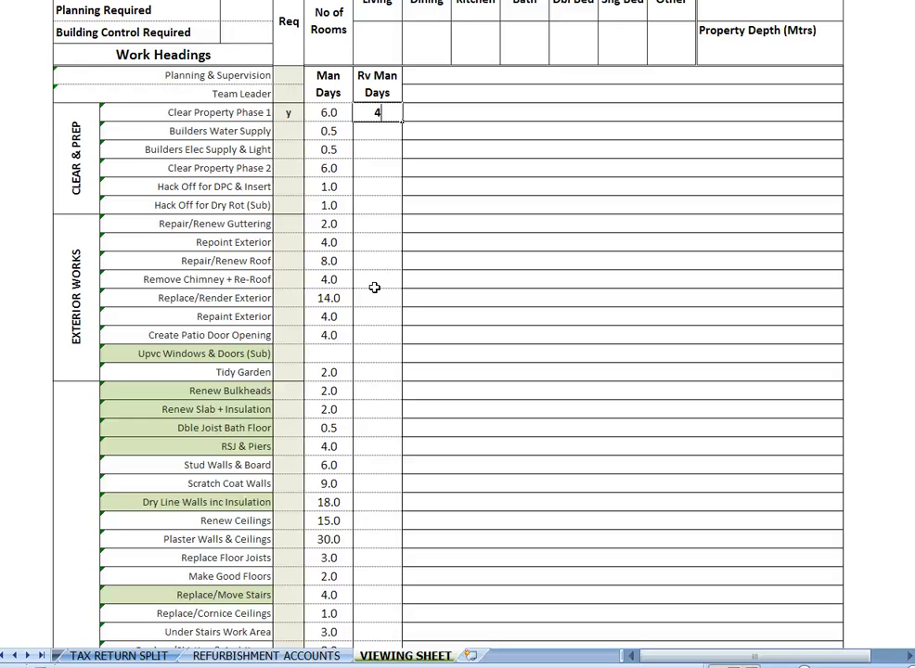
scroll(374, 288, down, 3)
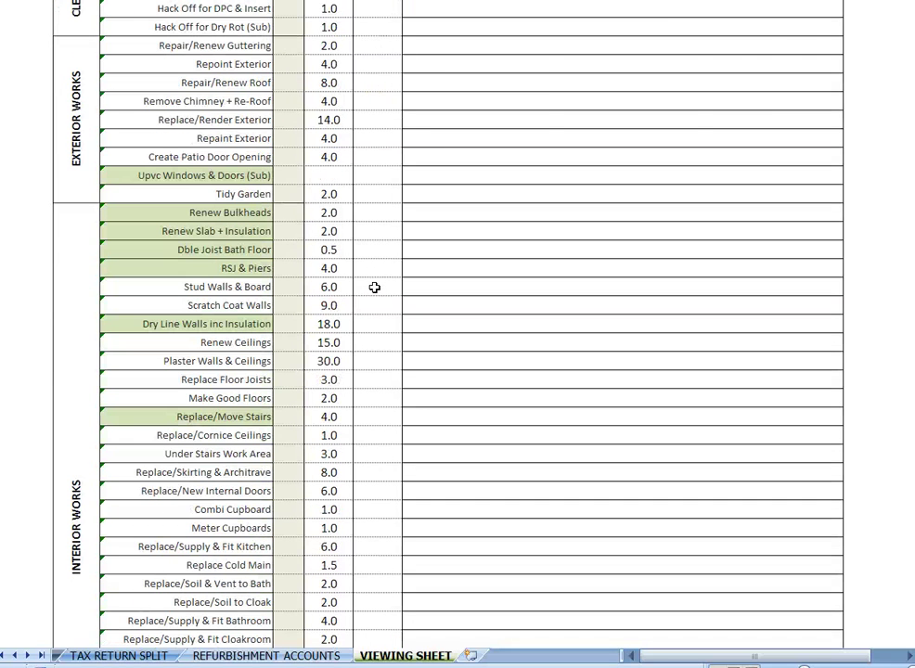
scroll(374, 288, up, 6)
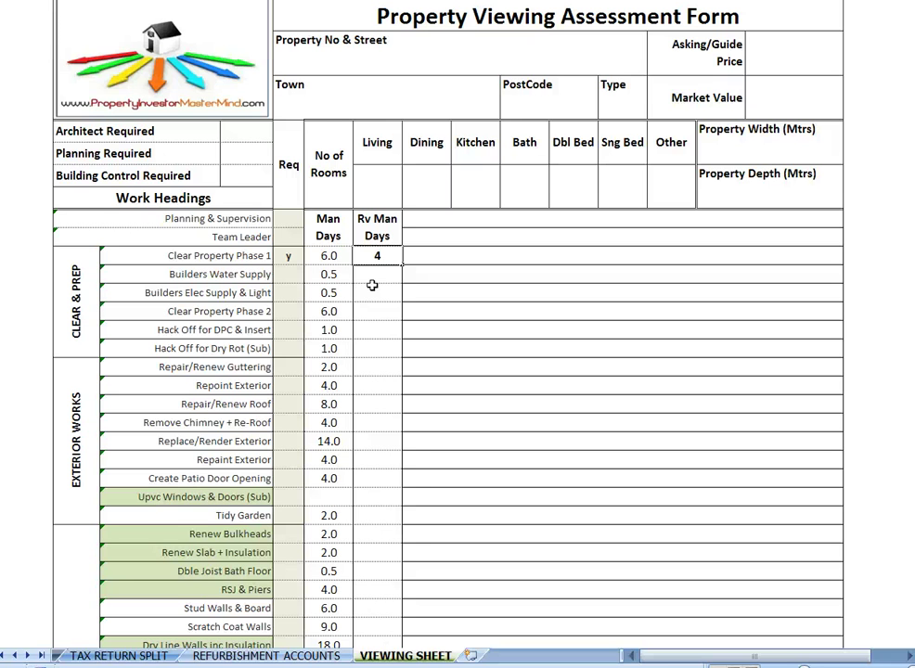
scroll(373, 285, down, 1)
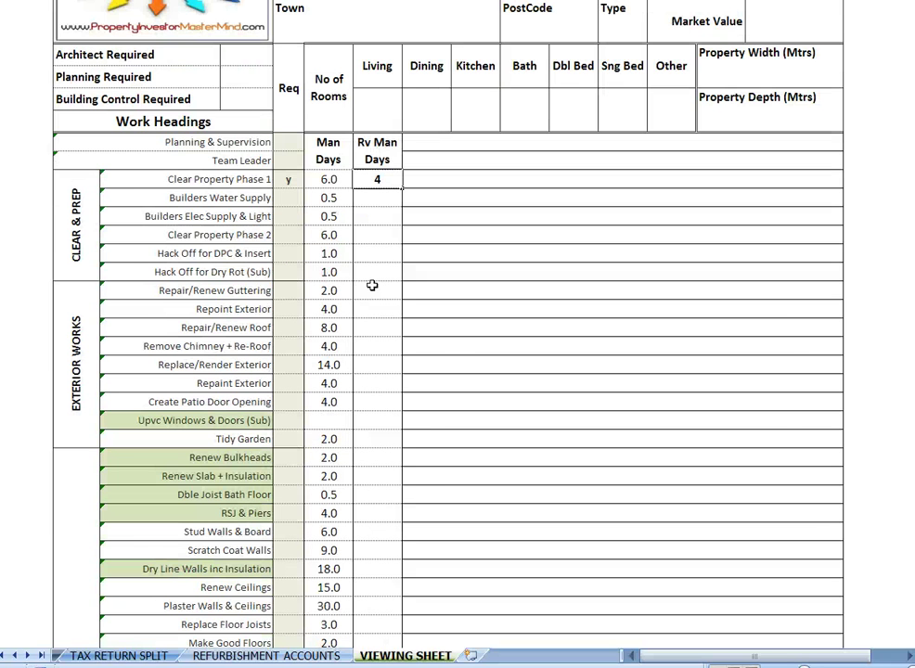
scroll(372, 285, up, 1)
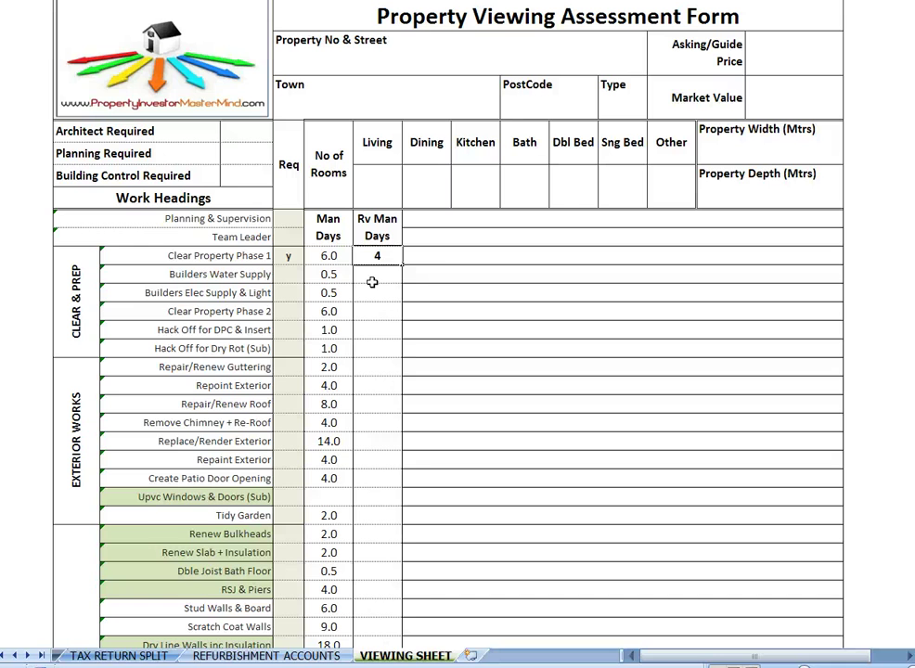
click(400, 282)
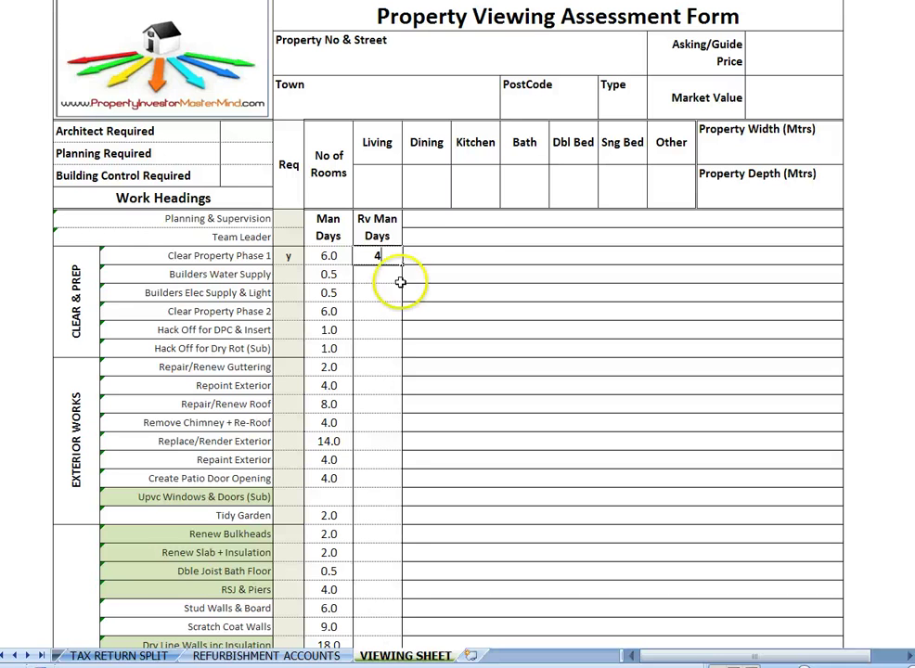
click(466, 257)
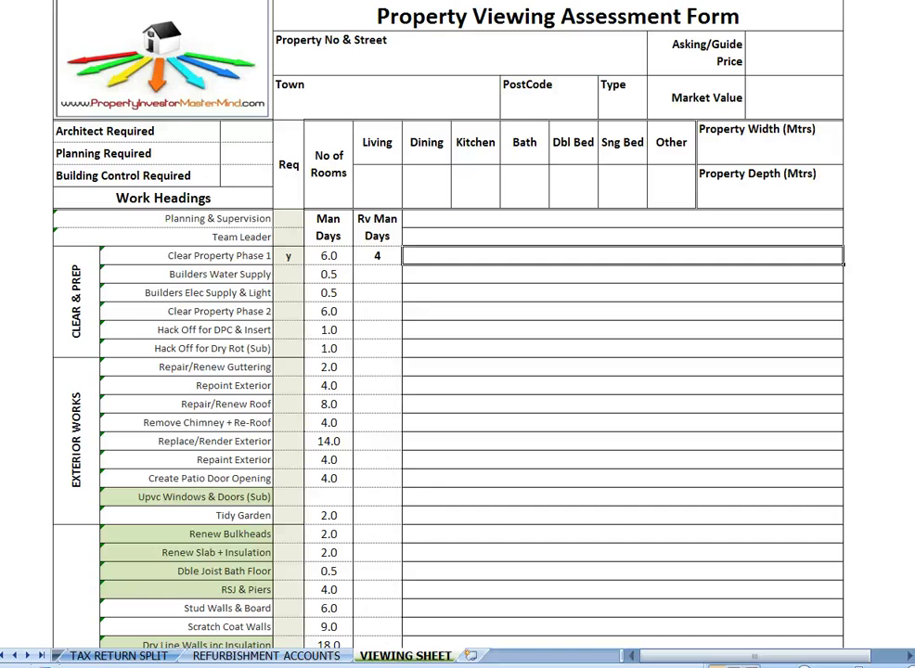
- Return to the Refurbishment Calculator sheet and set the number of labourers for Clear Property Phase 1 to 1
key(ctrl+Page_Up)
key(ctrl+Page_Up)
key(ctrl+Page_Up)
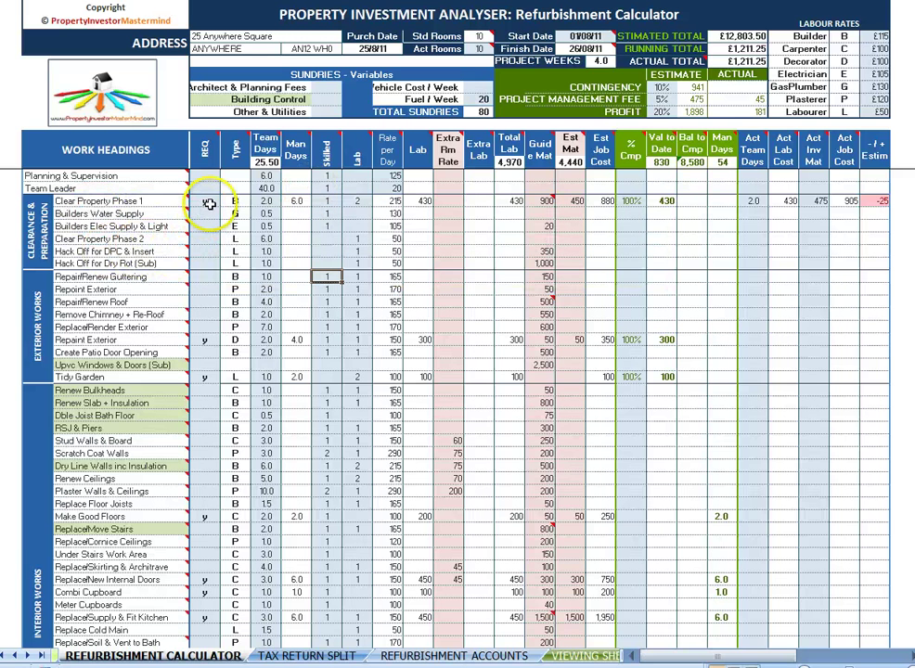
click(298, 202)
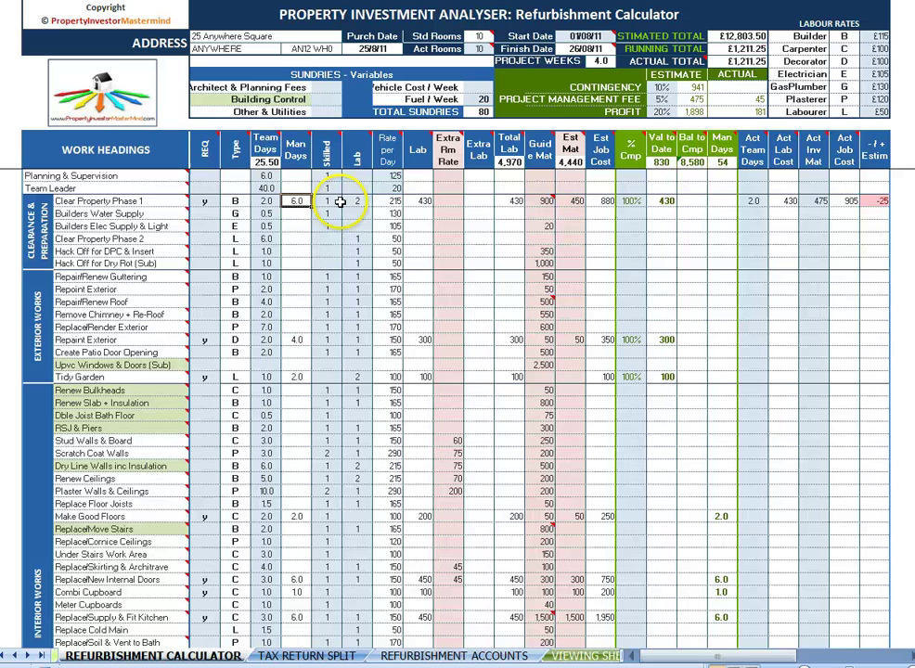
click(339, 202)
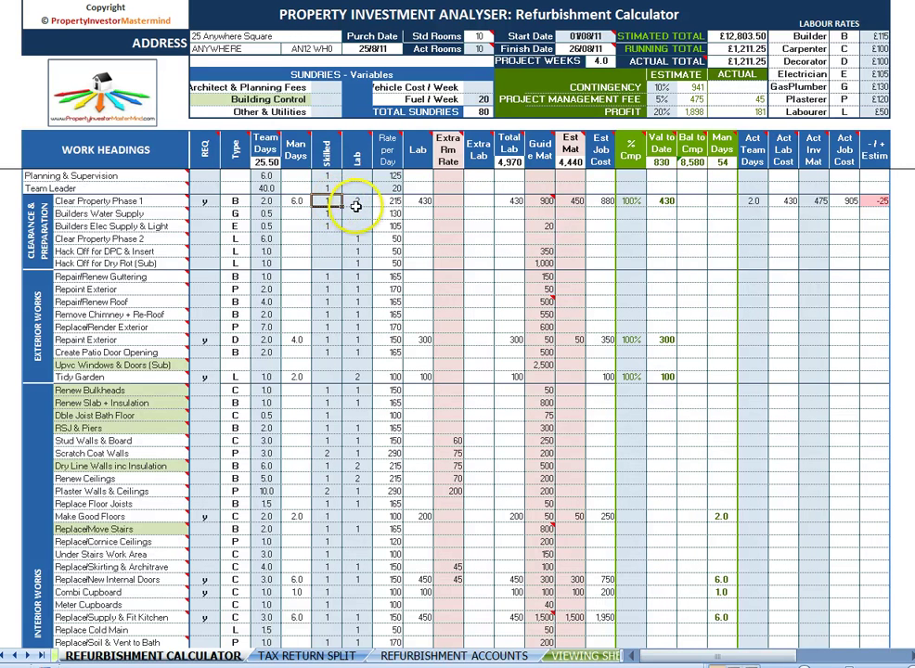
click(356, 201)
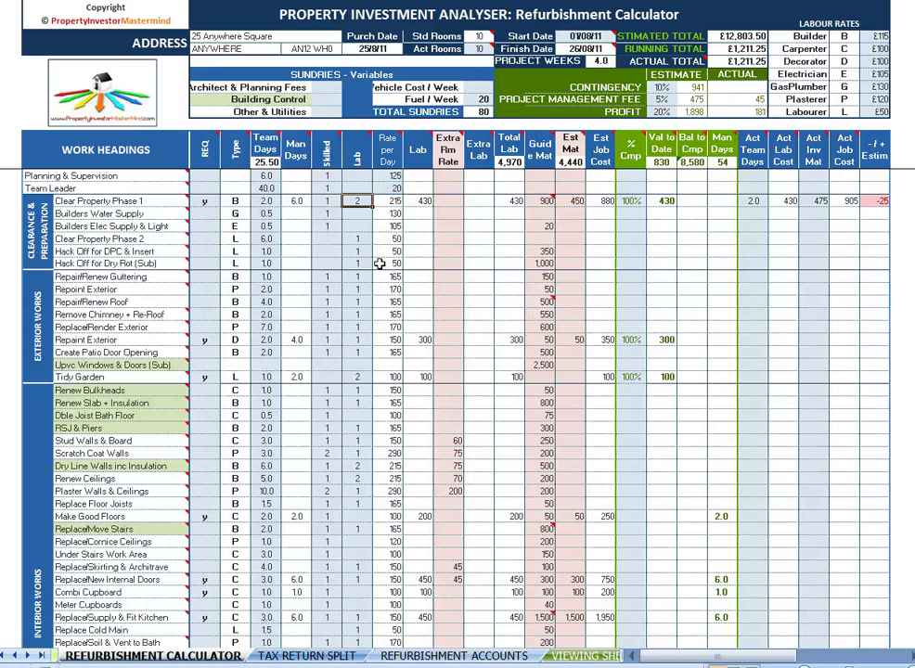
text(1)
click(327, 240)
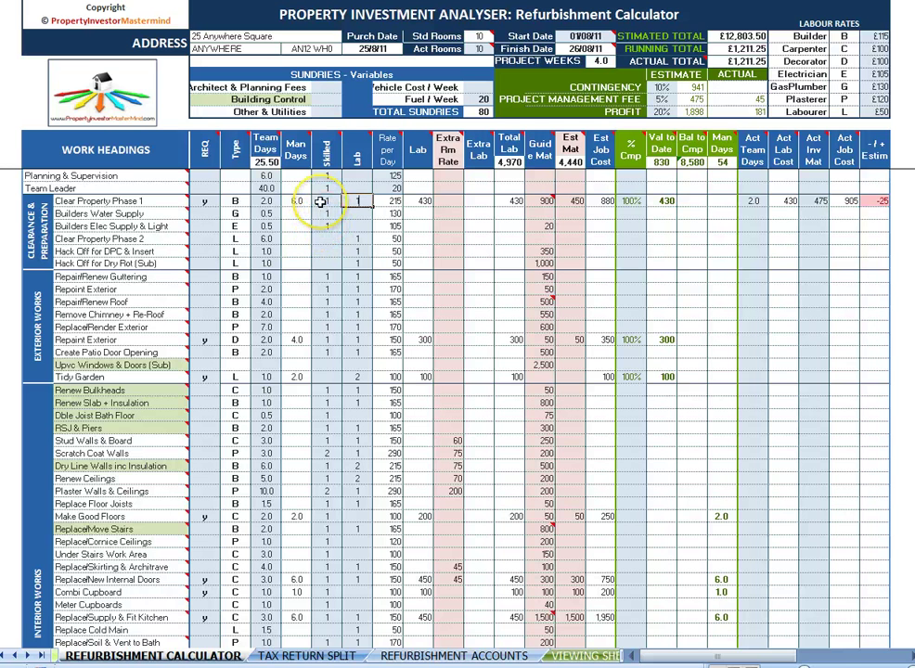
key(Left)
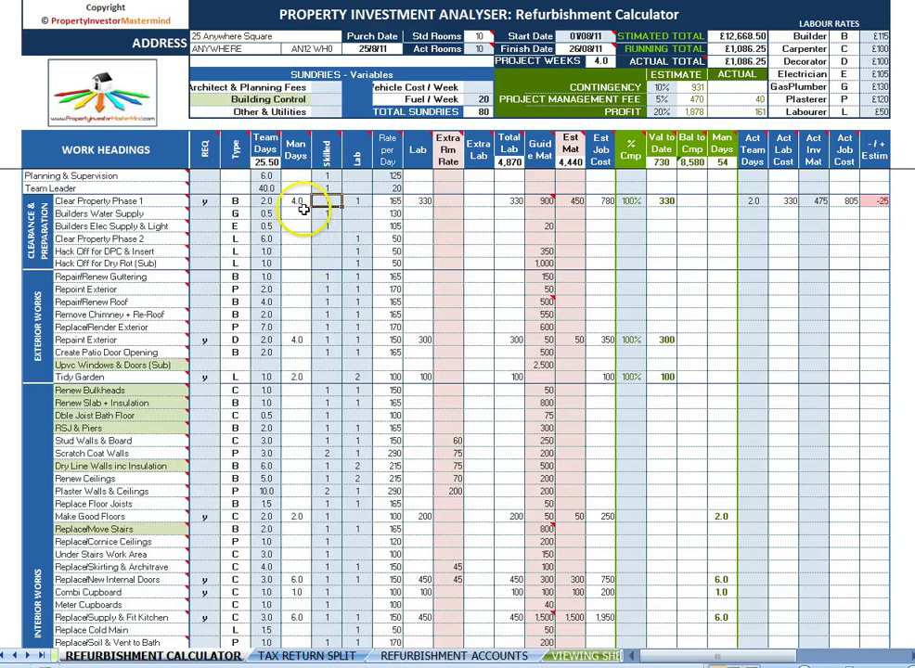
key(Delete)
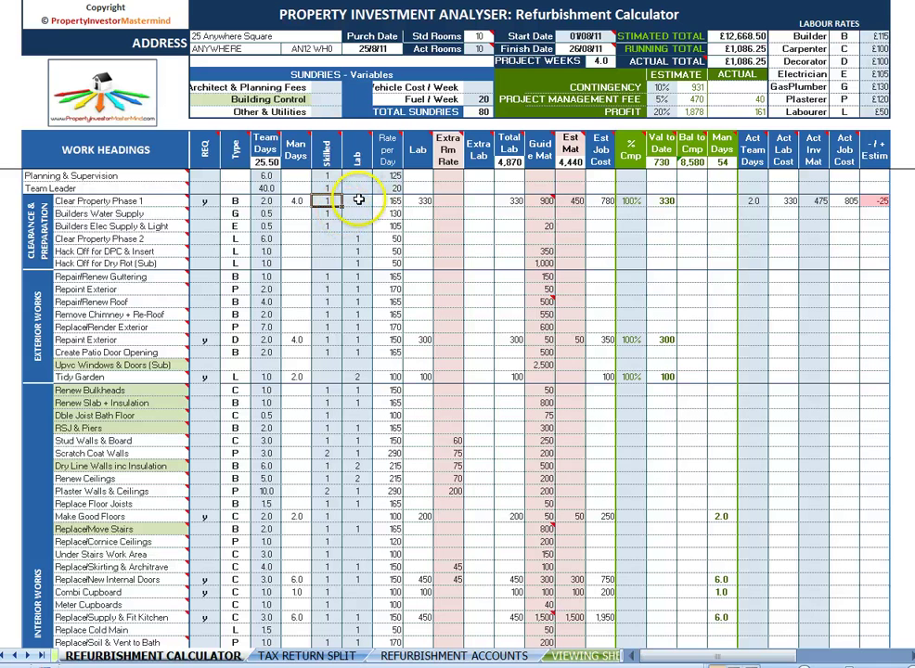
- Undo the last edit and compare the standard and revised man days for Clear Property Phase 1 on the Viewing Sheet
key(ctrl+z)
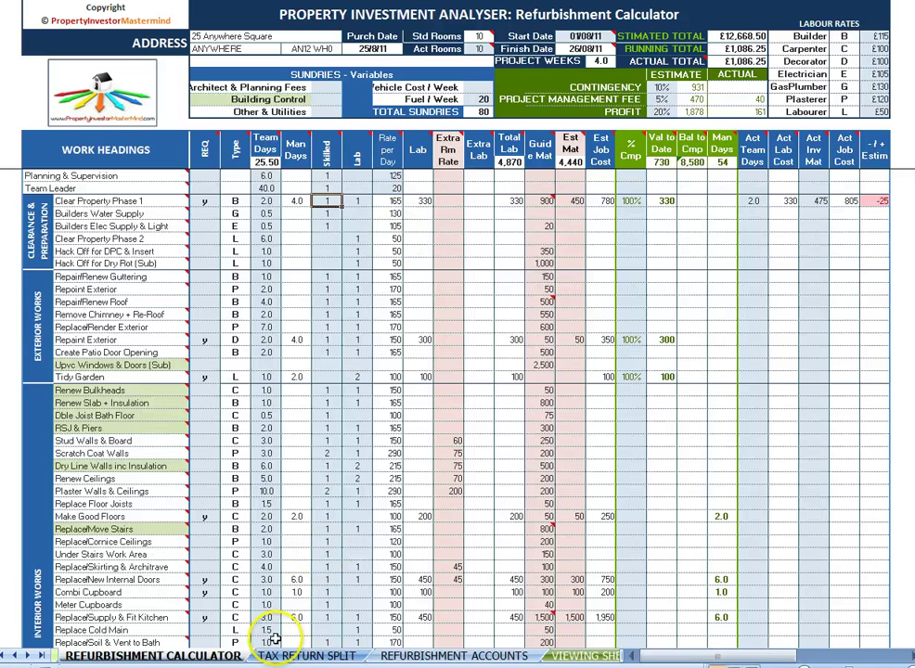
click(553, 655)
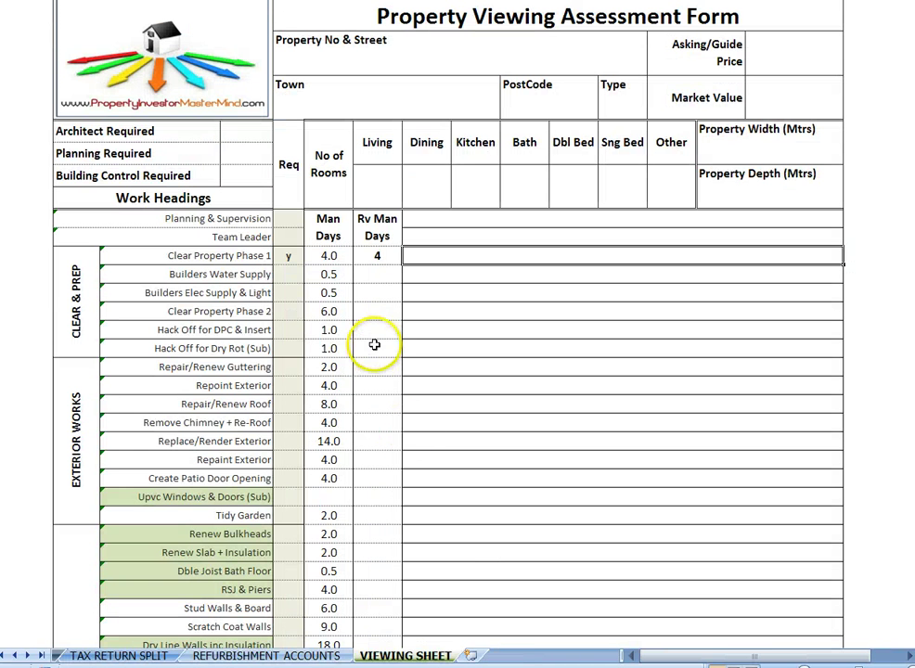
click(291, 255)
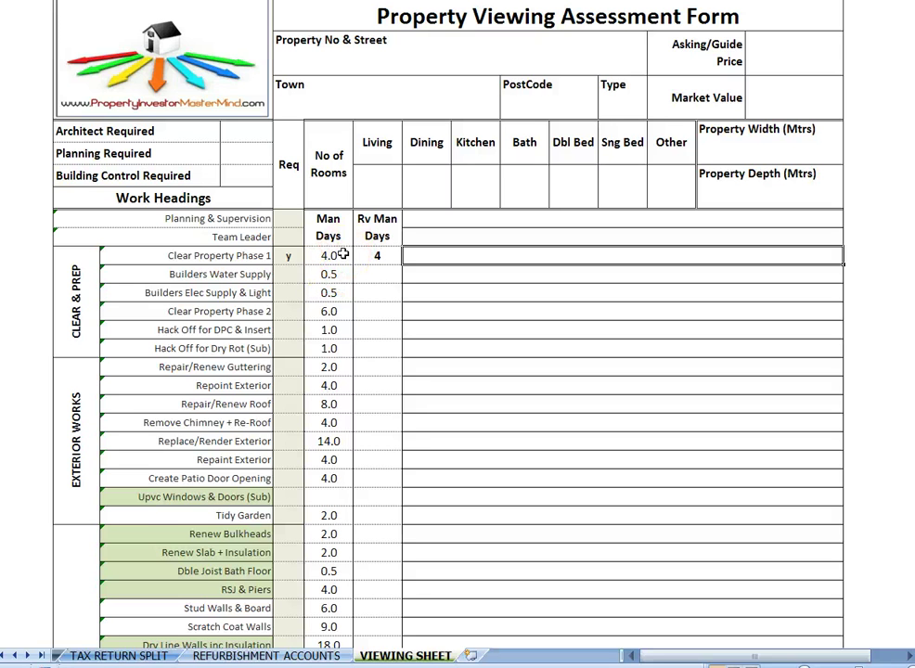
click(378, 255)
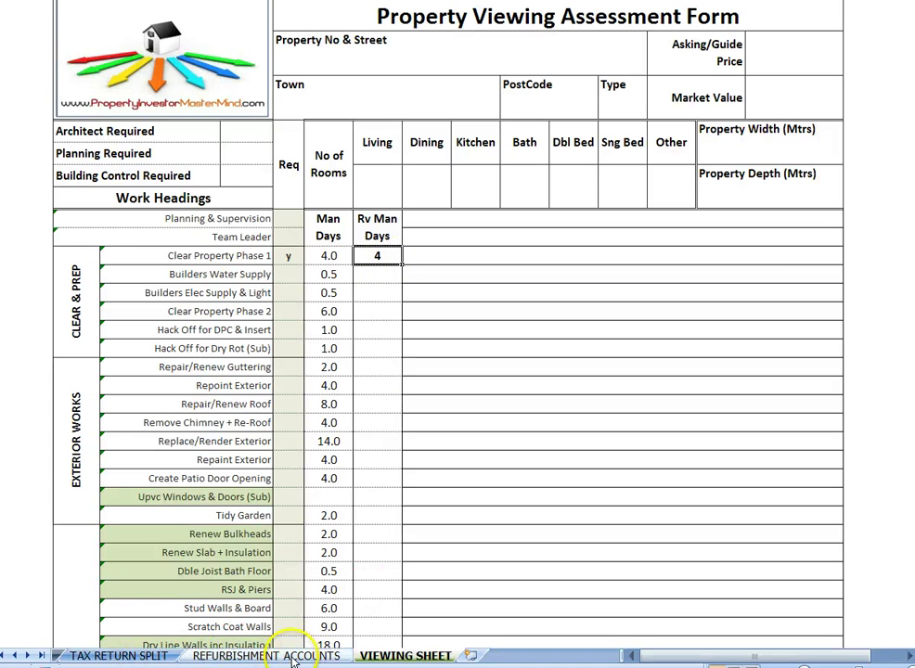
- Return to the Refurbishment Calculator sheet, set the labourers for Clear Property Phase 1 to 2 and check its total labour cost
click(5, 656)
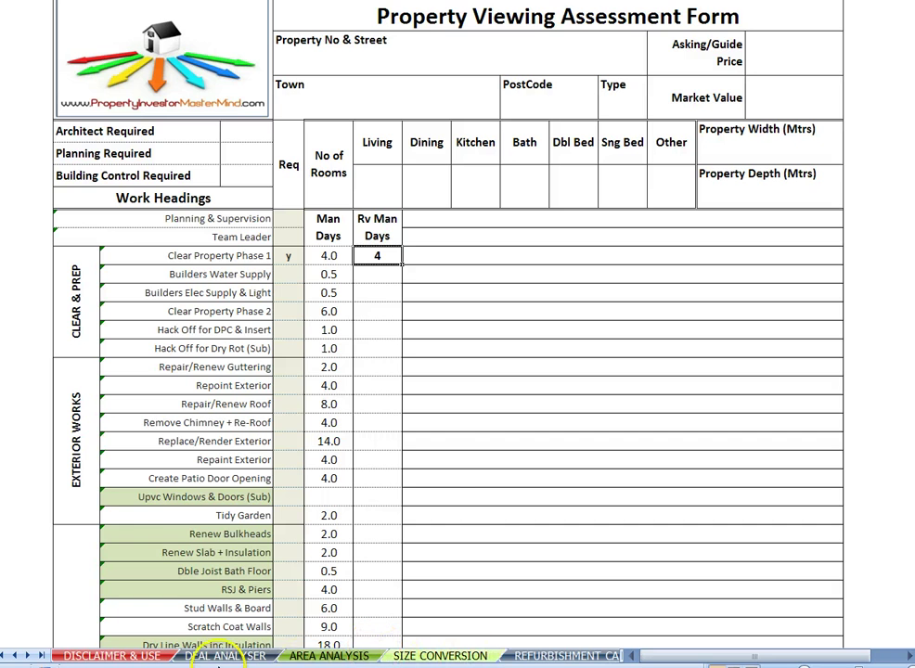
click(516, 656)
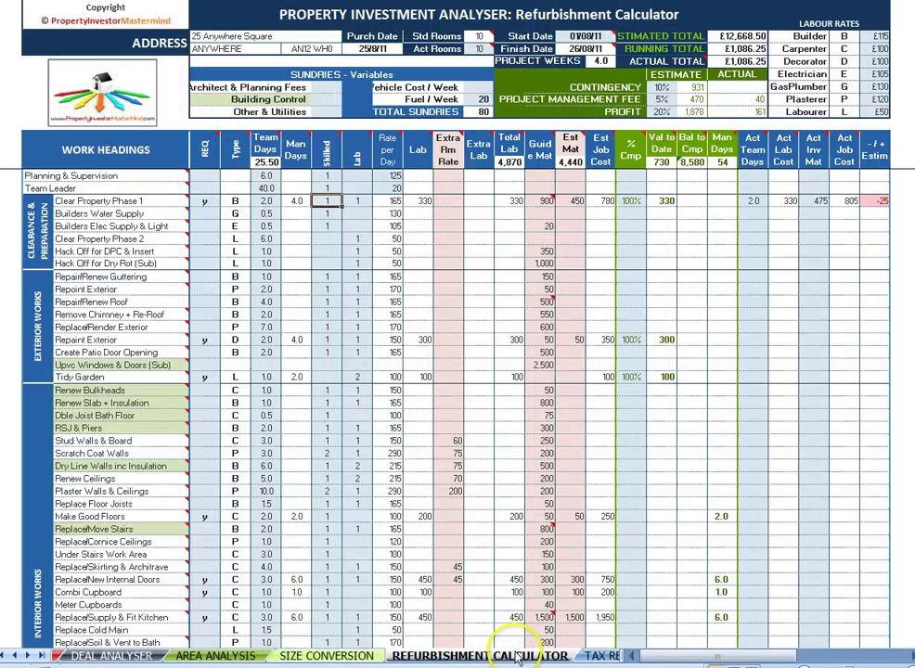
click(358, 200)
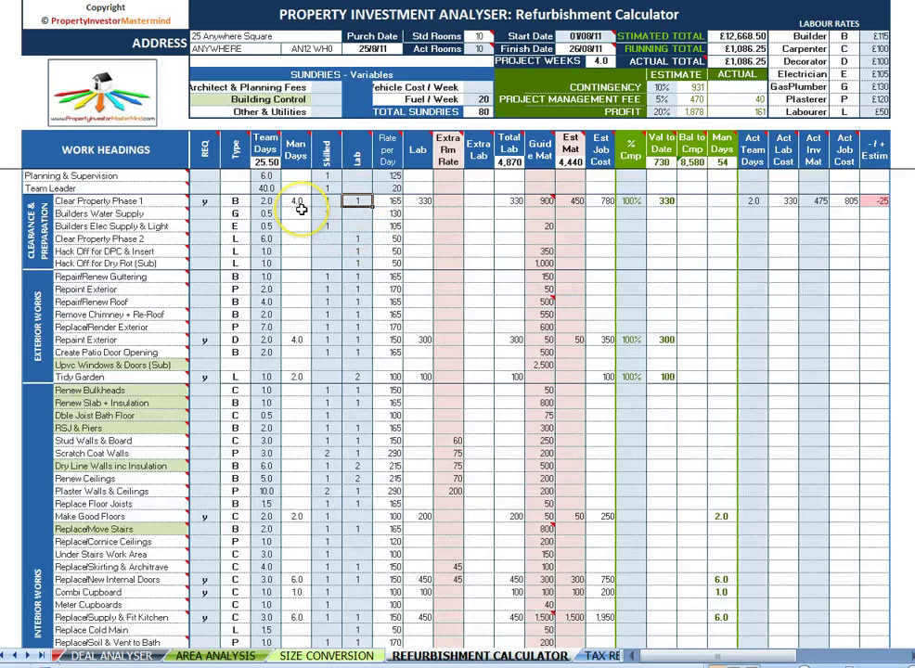
text(2)
click(360, 226)
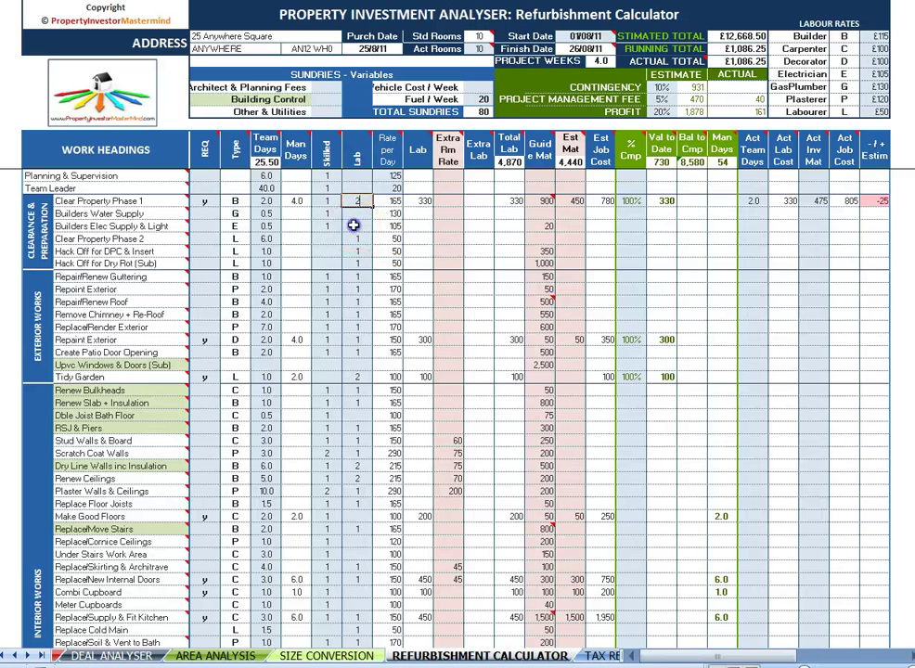
click(510, 200)
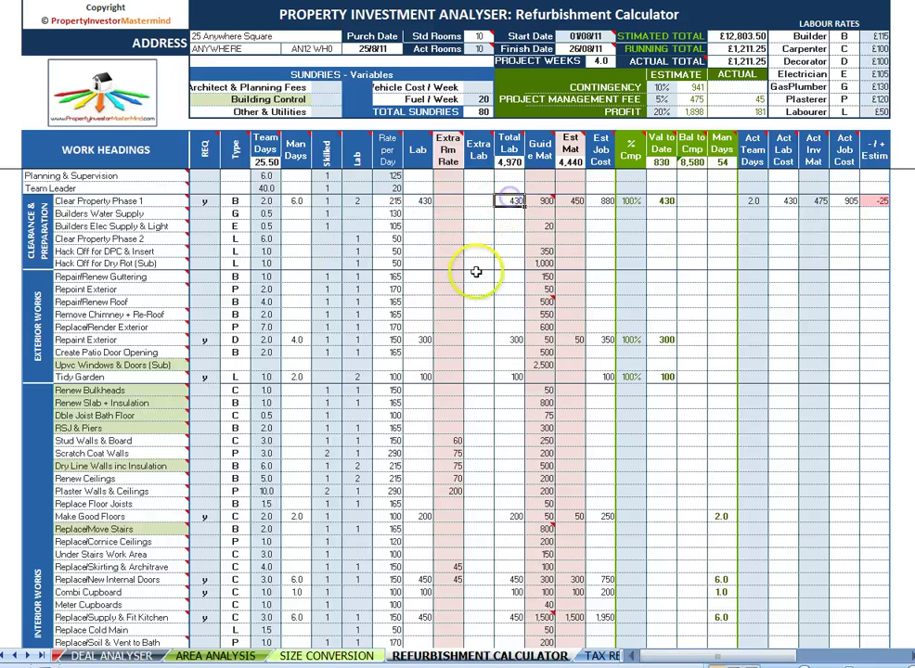
- Set the labourers for Clear Property Phase 1 back to 1 and check its labour cost and the Builders Water Supply row
click(358, 200)
text(1)
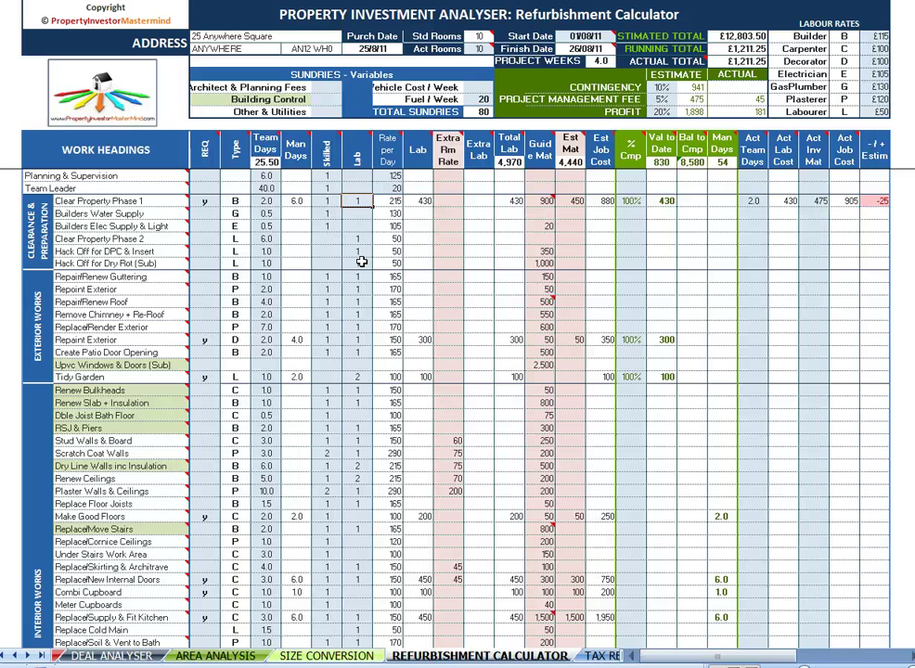
click(419, 213)
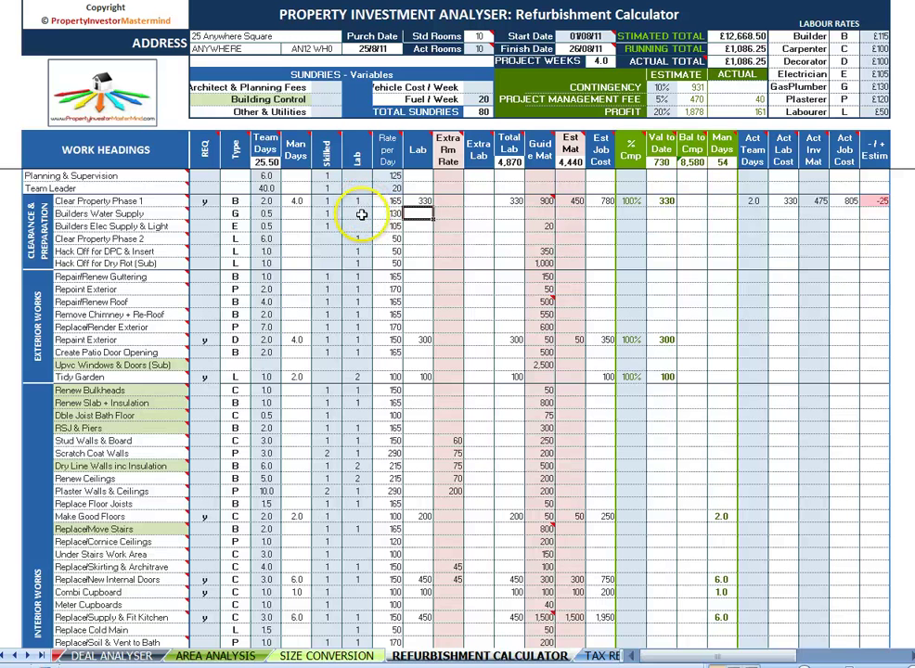
click(359, 213)
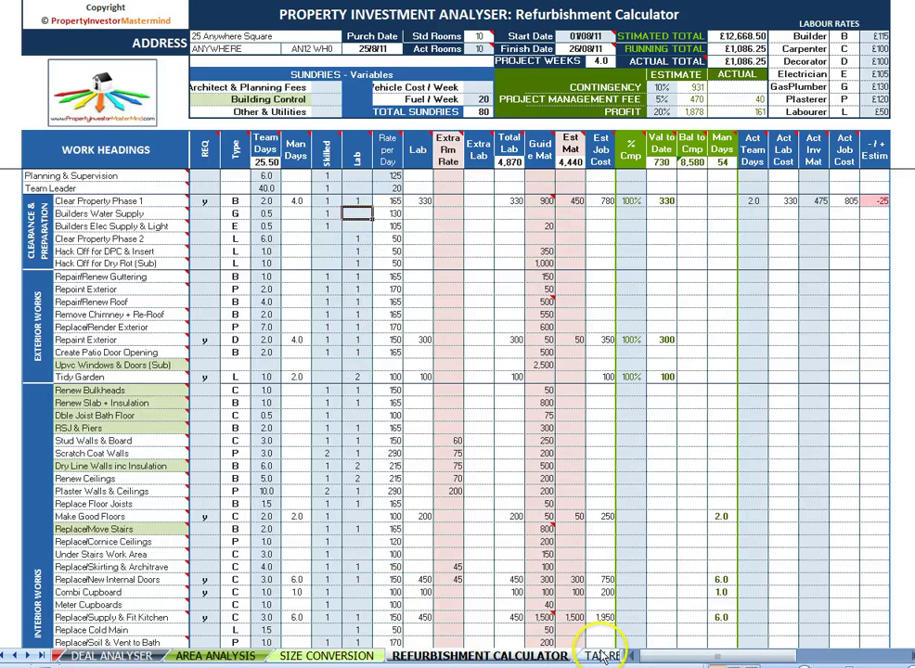
- Open the Deal Analyser sheet and examine the maximum offer in the purchase variables
click(28, 656)
click(20, 655)
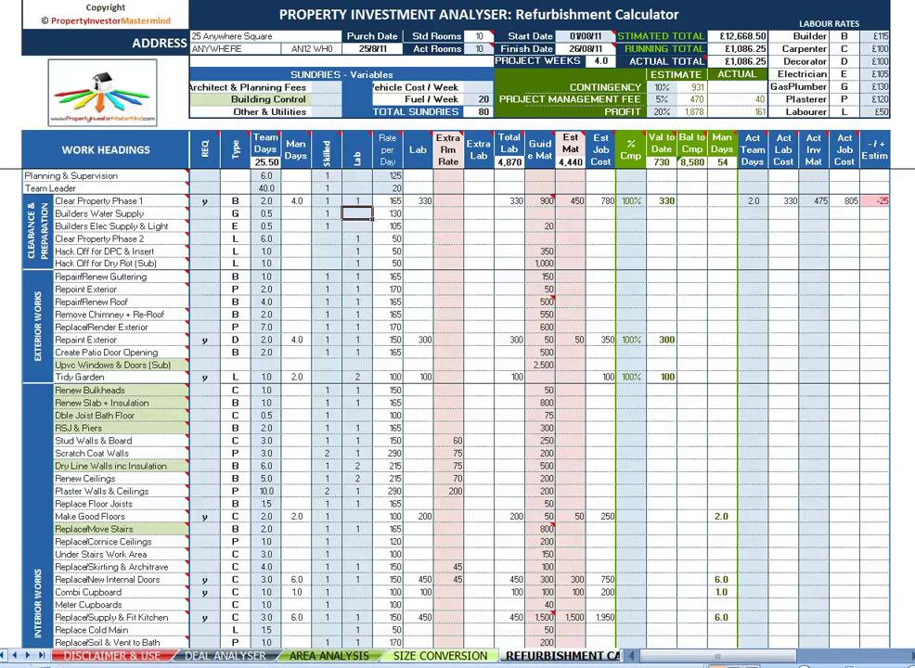
click(232, 656)
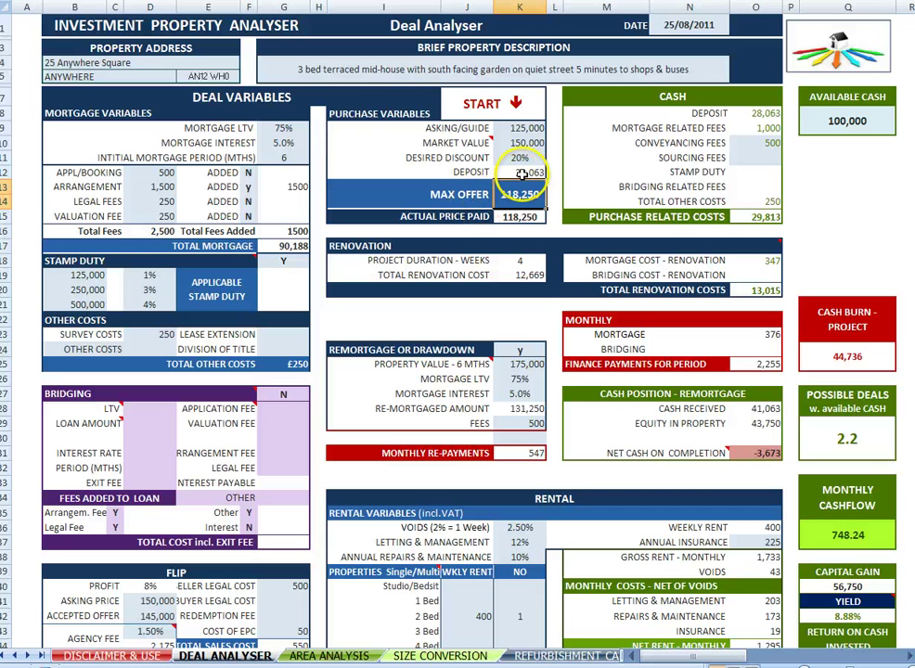
click(435, 194)
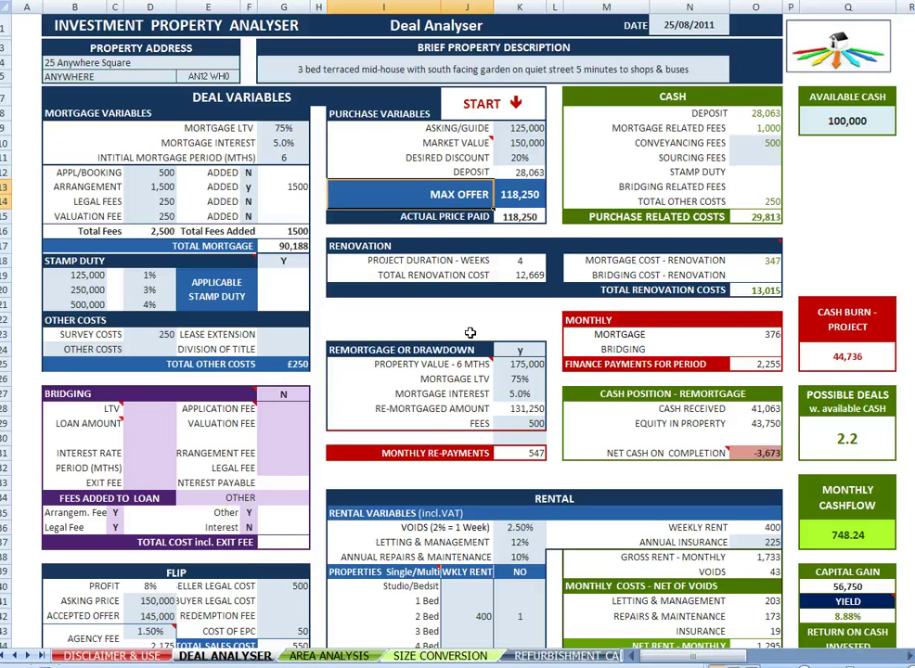
- Examine the local asking prices per square metre on the Area Analysis sheet and return to the Deal Analyser's maximum offer figure
click(330, 656)
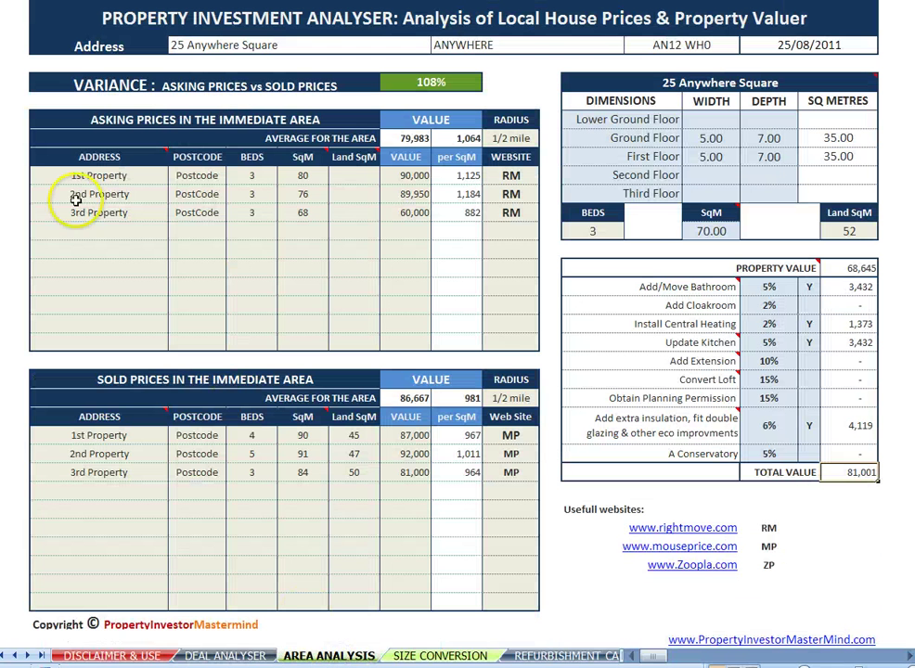
click(472, 221)
click(204, 656)
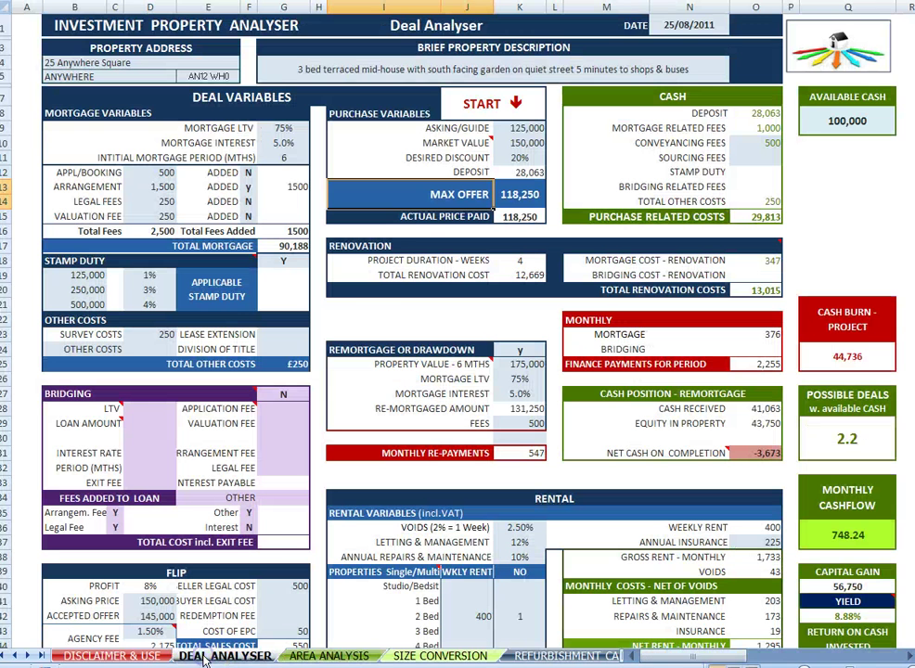
click(525, 193)
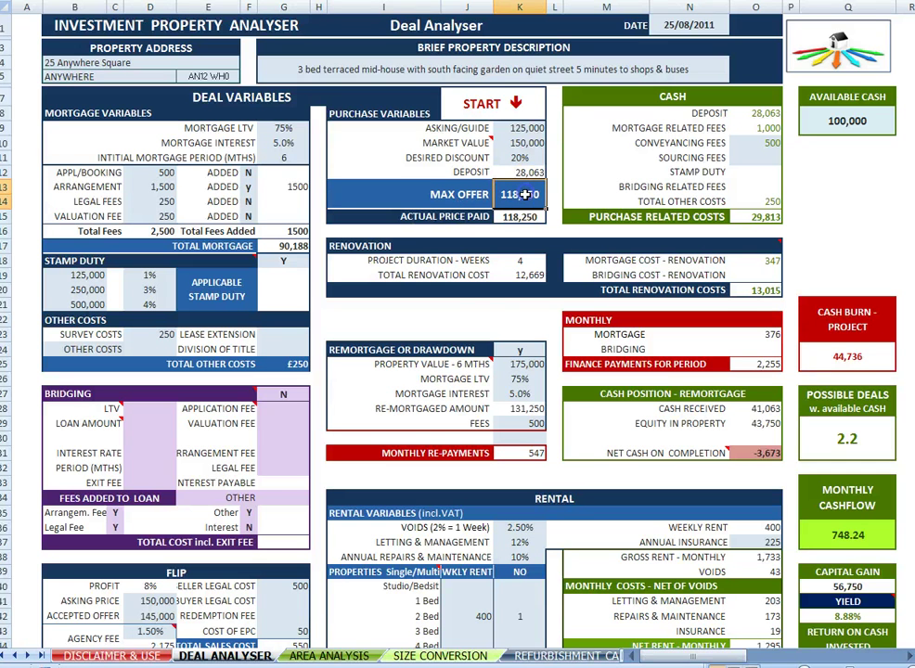